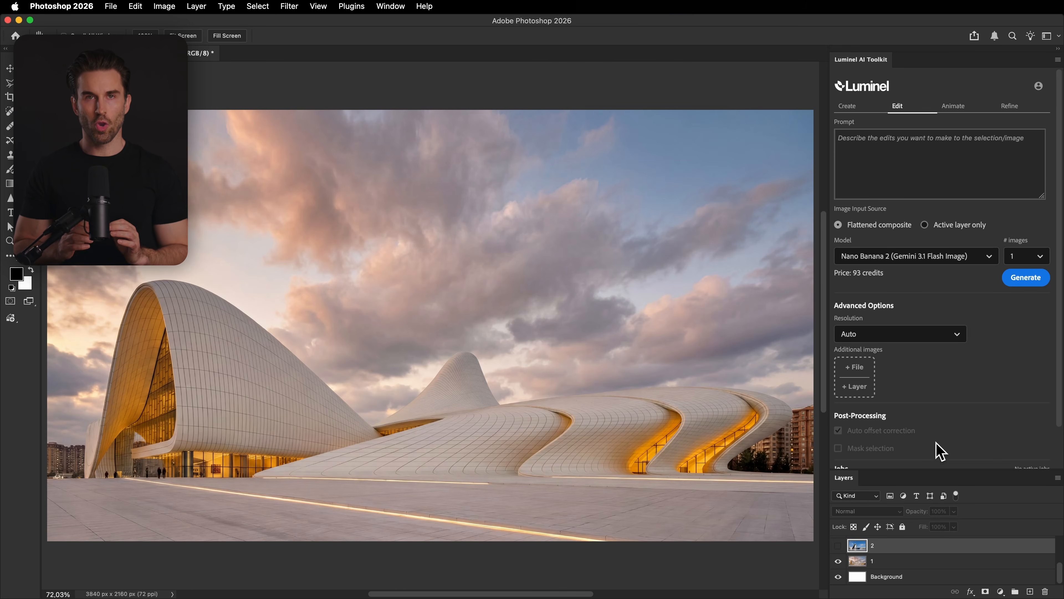
# Step: Show layer 2 and enter the edit prompt "change the lighting from day to bluehour. maintain the exact perspective and framing of the image."
pyautogui.click(838, 545)
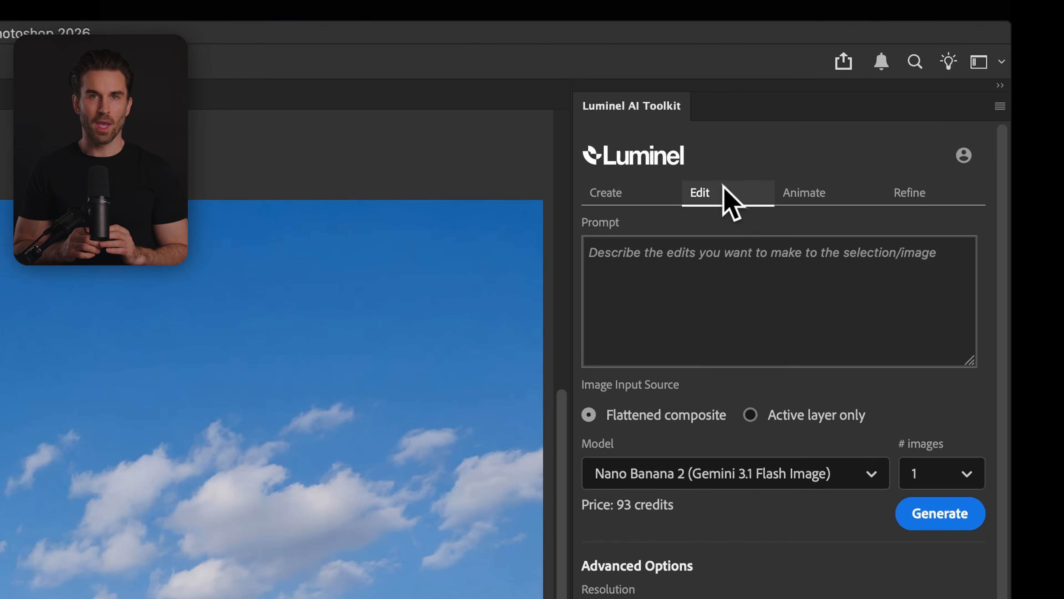
pyautogui.click(720, 261)
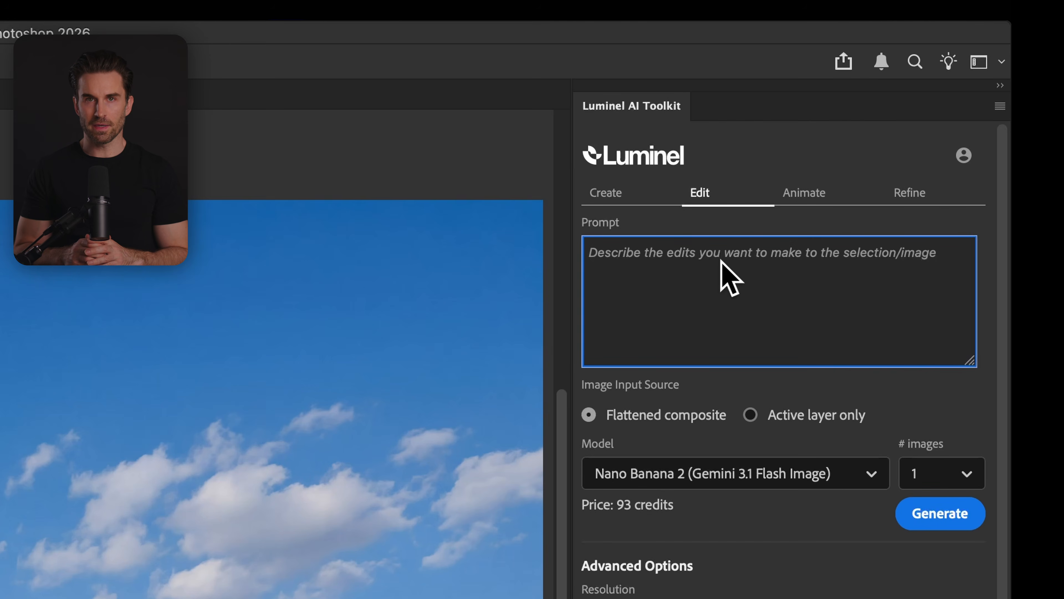
pyautogui.write('change the lighting from day to bluehour. maintain the exact perspective and framing of the image.')
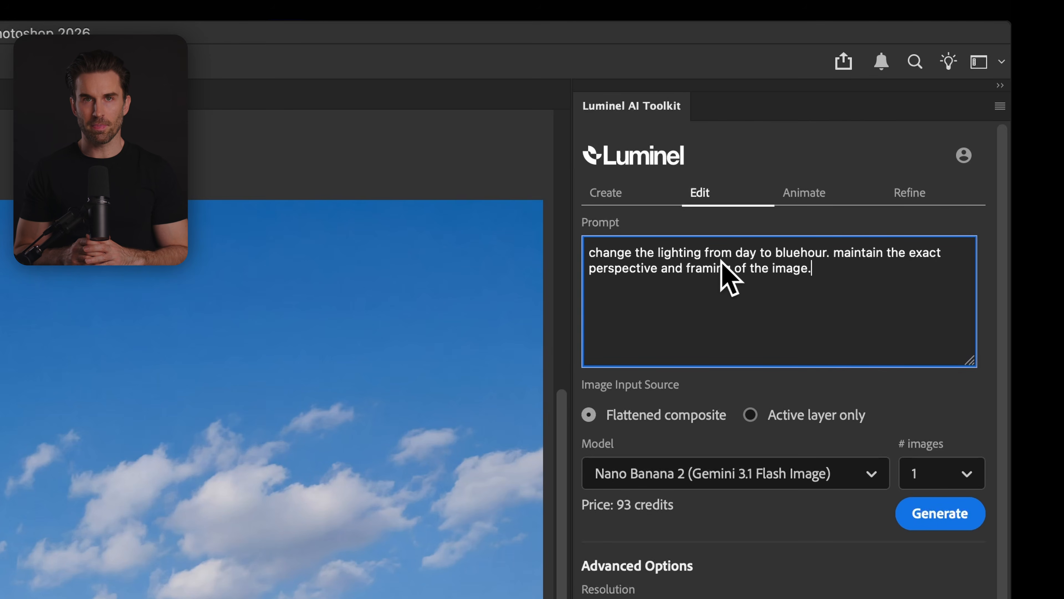
# Step: Set the output resolution to 4K and generate the blue-hour version of the building image
pyautogui.click(825, 384)
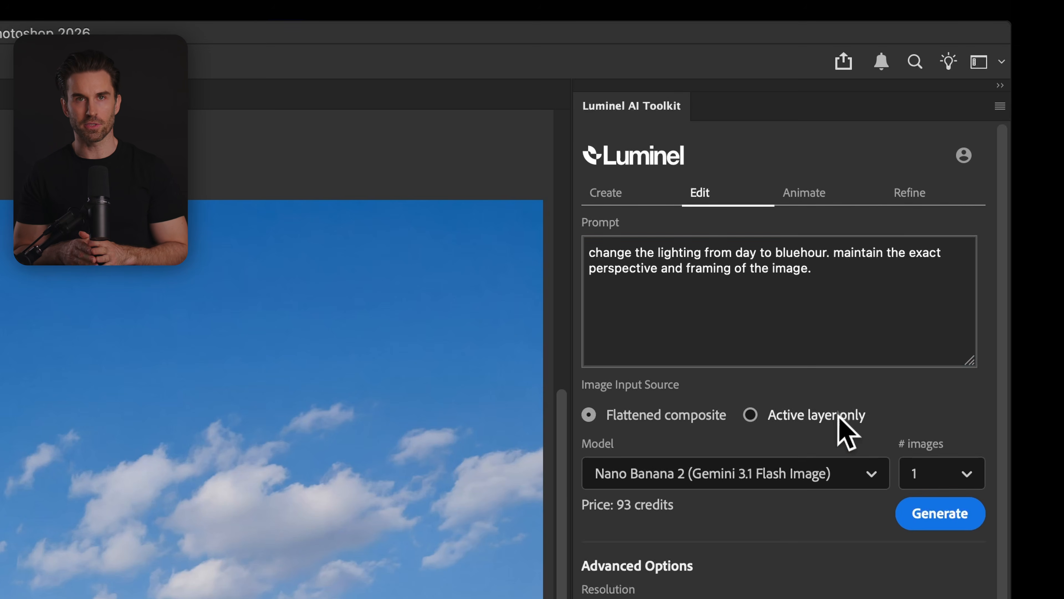
pyautogui.click(825, 468)
pyautogui.click(762, 505)
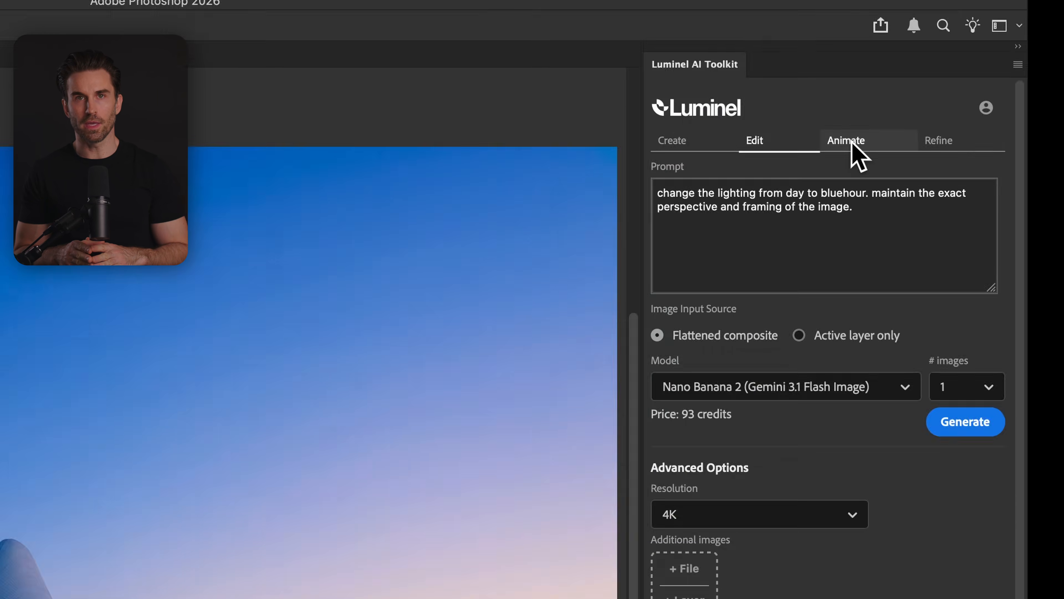
# Step: Switch to video animation with the Seedance 2.0 model, Standard quality and 1080p resolution
pyautogui.click(956, 110)
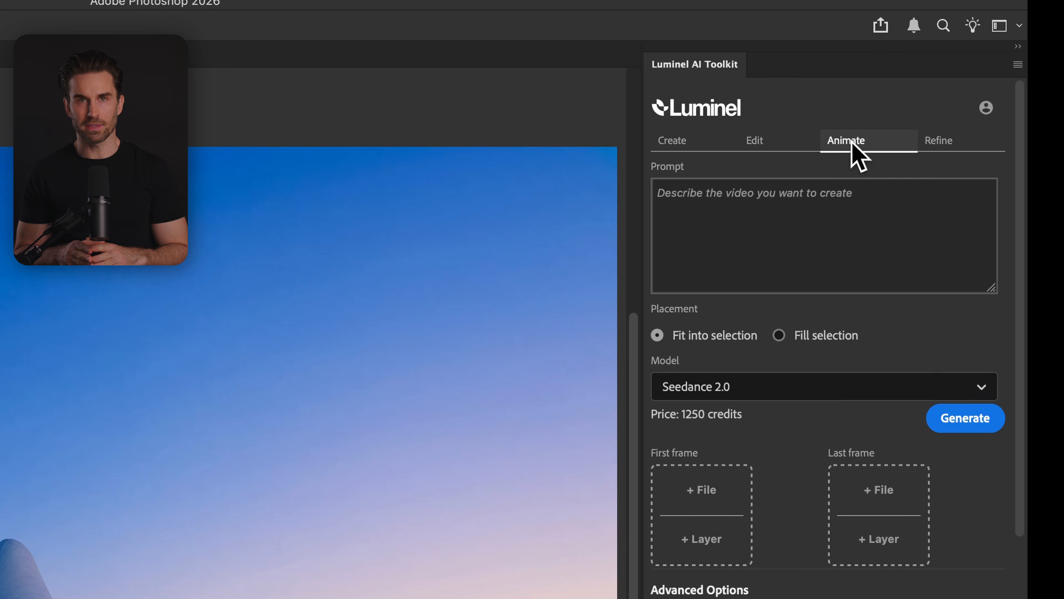
pyautogui.click(783, 373)
pyautogui.click(761, 422)
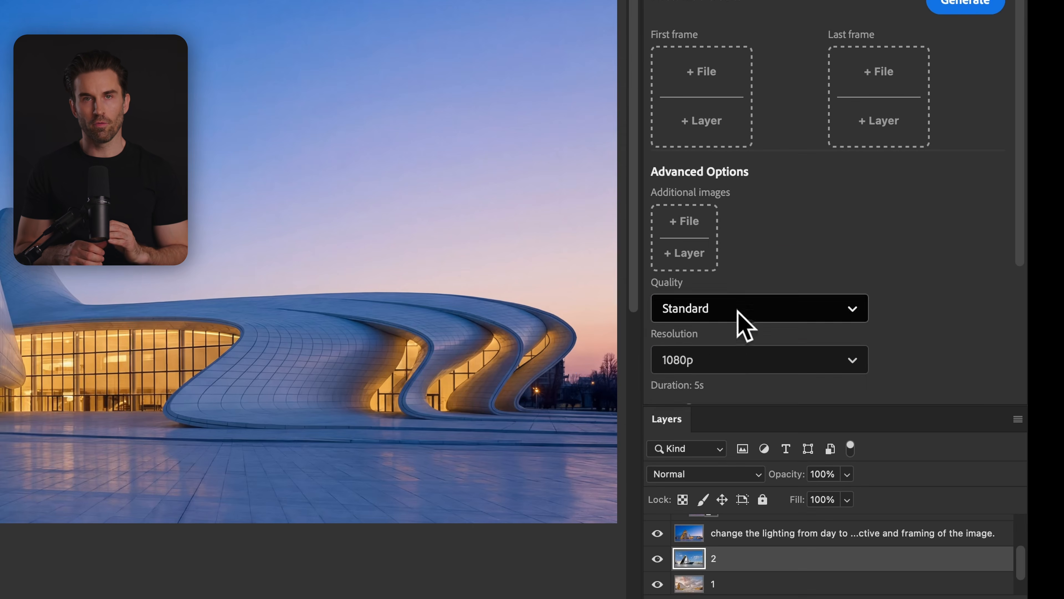
pyautogui.click(743, 428)
pyautogui.click(742, 459)
pyautogui.click(782, 359)
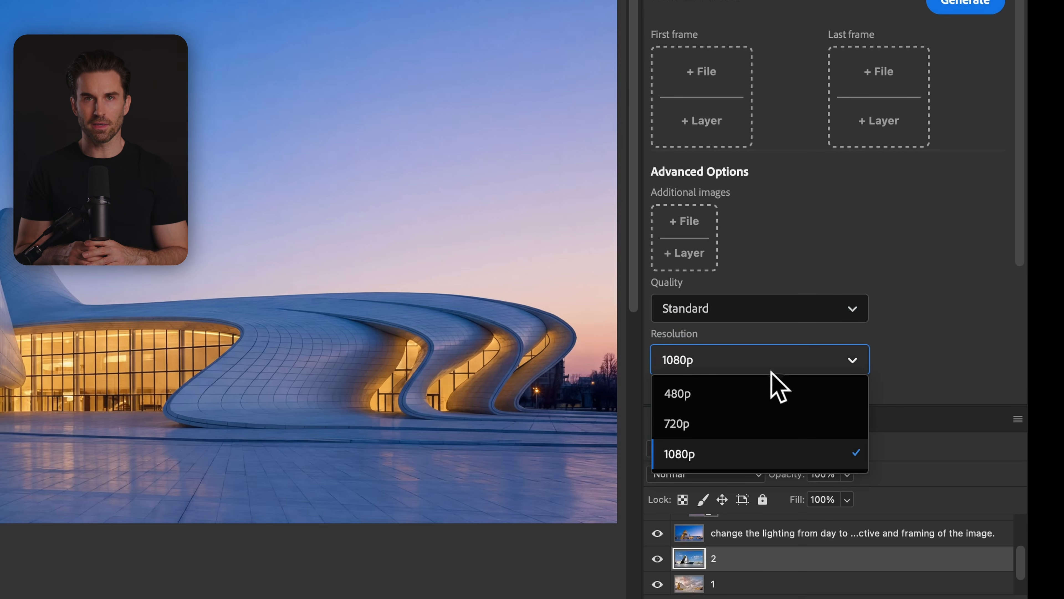
pyautogui.click(734, 457)
# Step: Set the video's aspect ratio to 16:9 to match the document's image size, and turn off audio generation
pyautogui.scroll(-5, 880, 347)
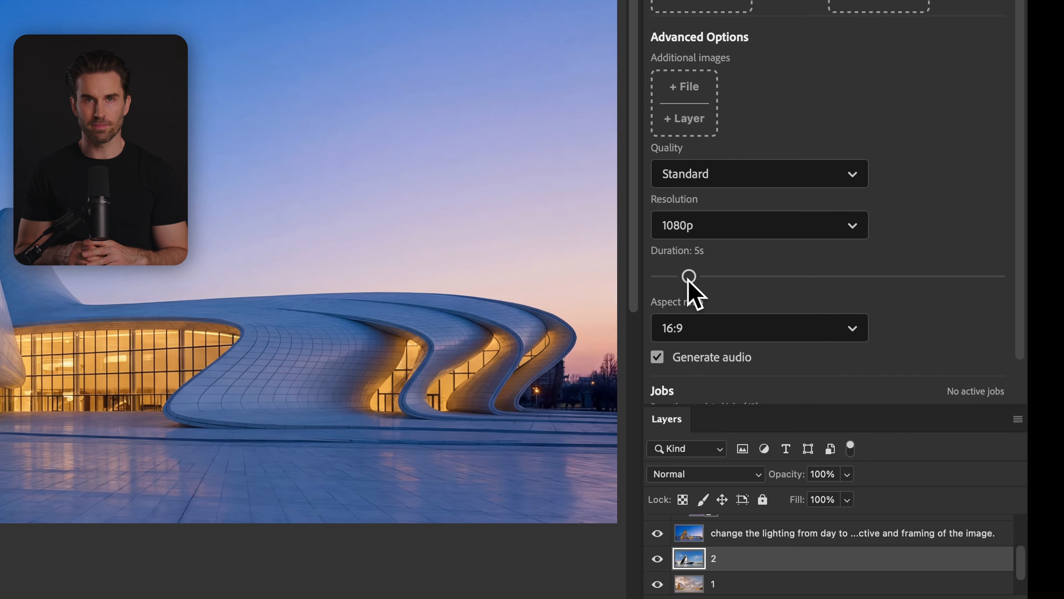
pyautogui.click(709, 331)
pyautogui.click(711, 356)
pyautogui.click(715, 337)
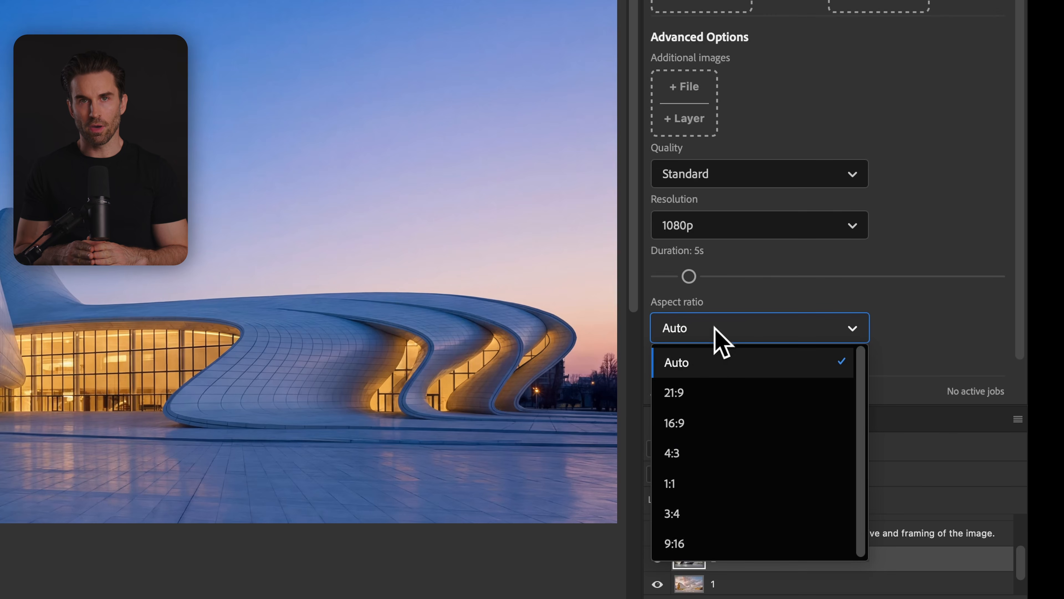
pyautogui.click(746, 429)
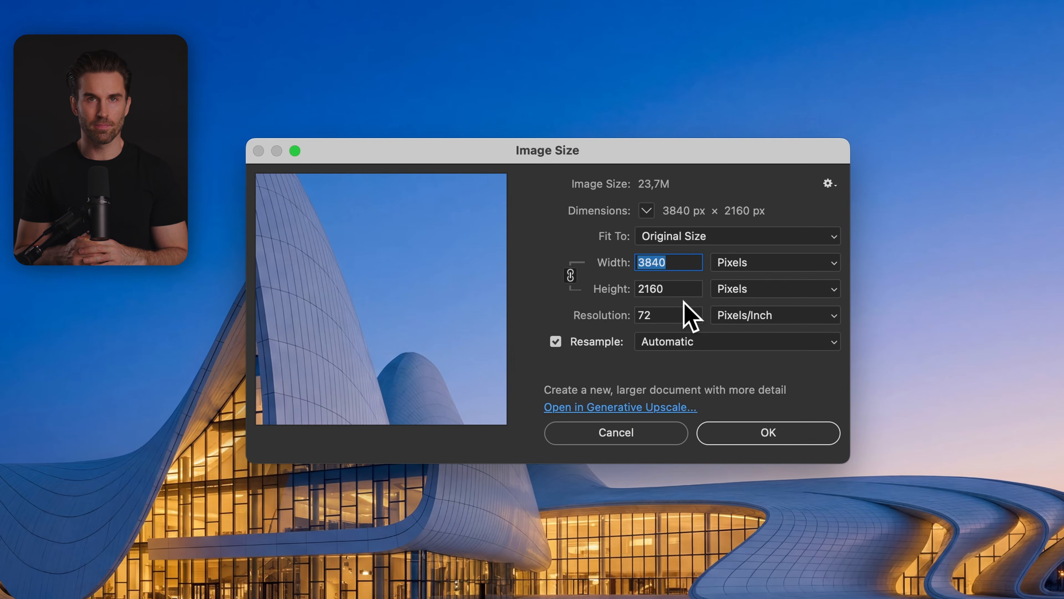
pyautogui.click(768, 432)
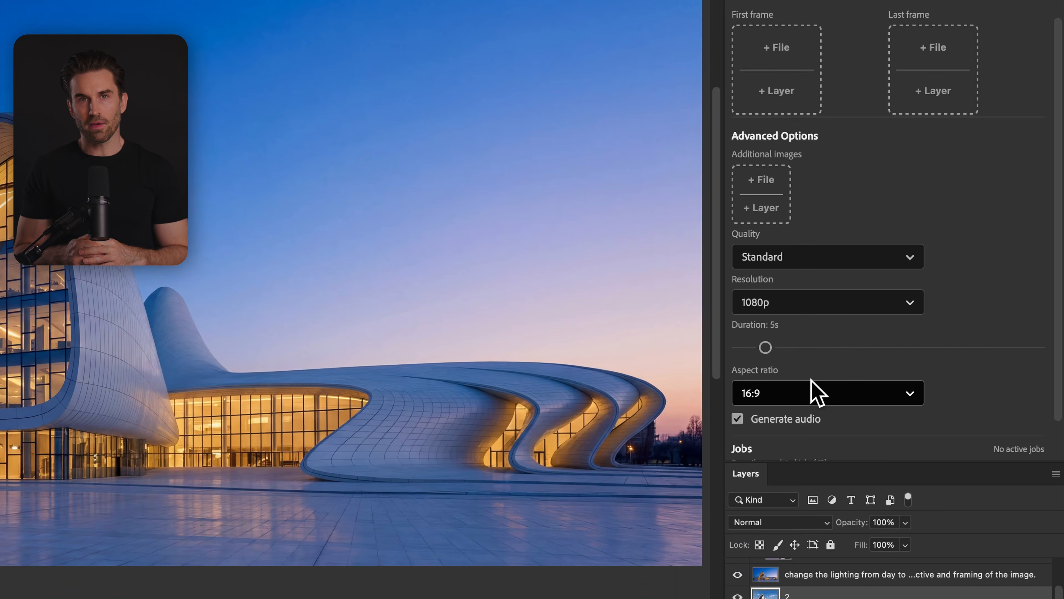
pyautogui.click(739, 422)
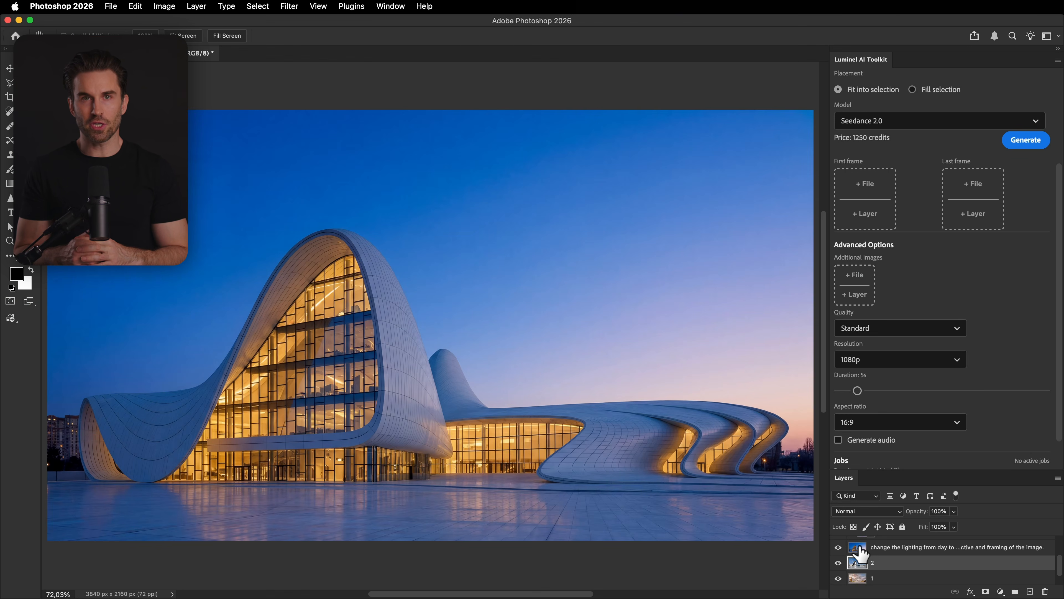
# Step: Use the blue-hour lighting layer as the video's first frame and layer 1 as its last frame
pyautogui.click(860, 552)
pyautogui.scroll(4, 921, 263)
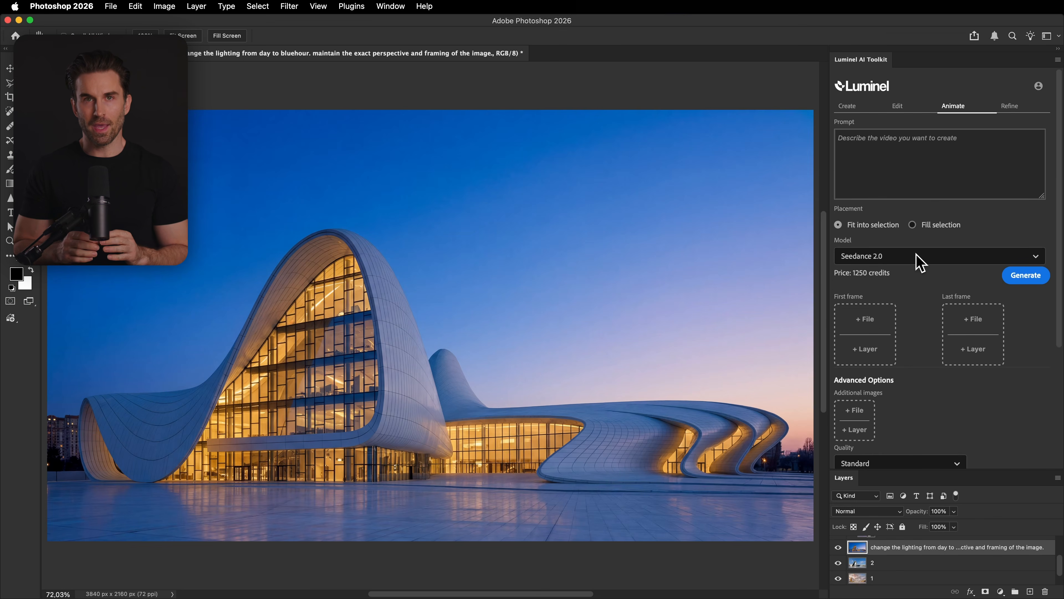
pyautogui.click(880, 357)
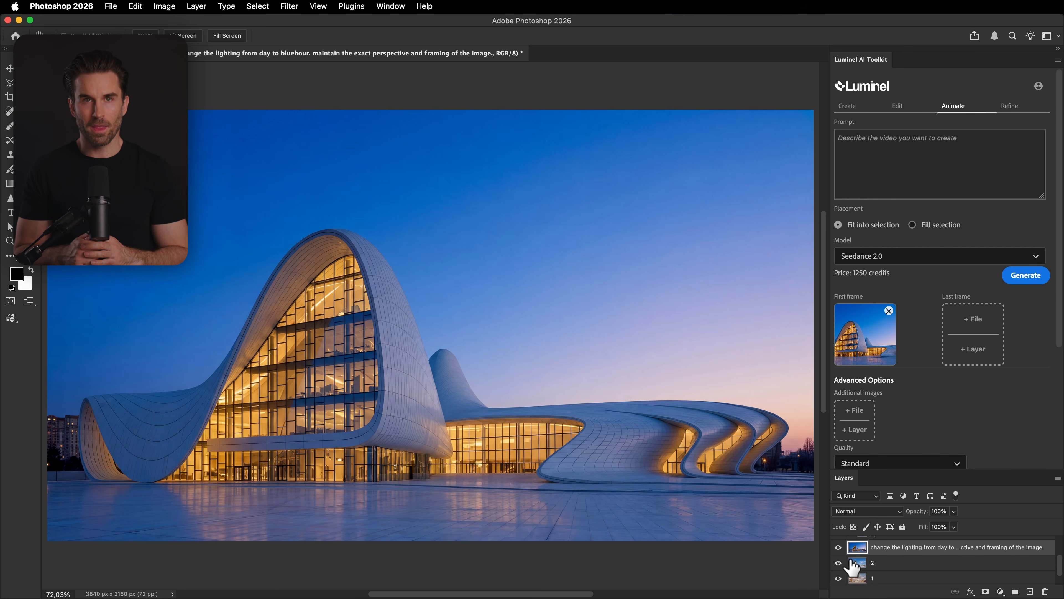
pyautogui.click(854, 582)
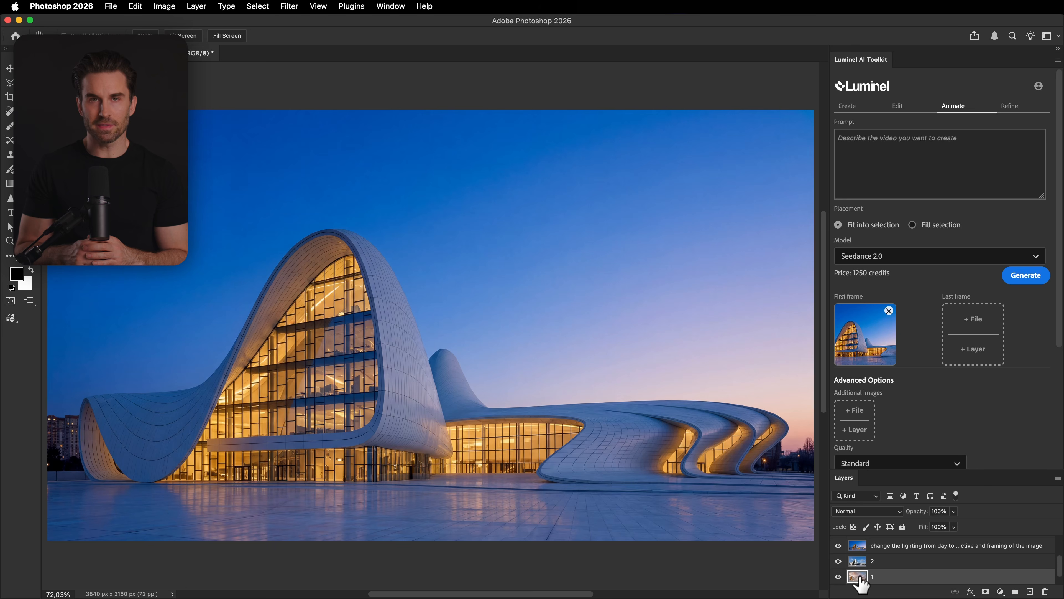
pyautogui.click(981, 352)
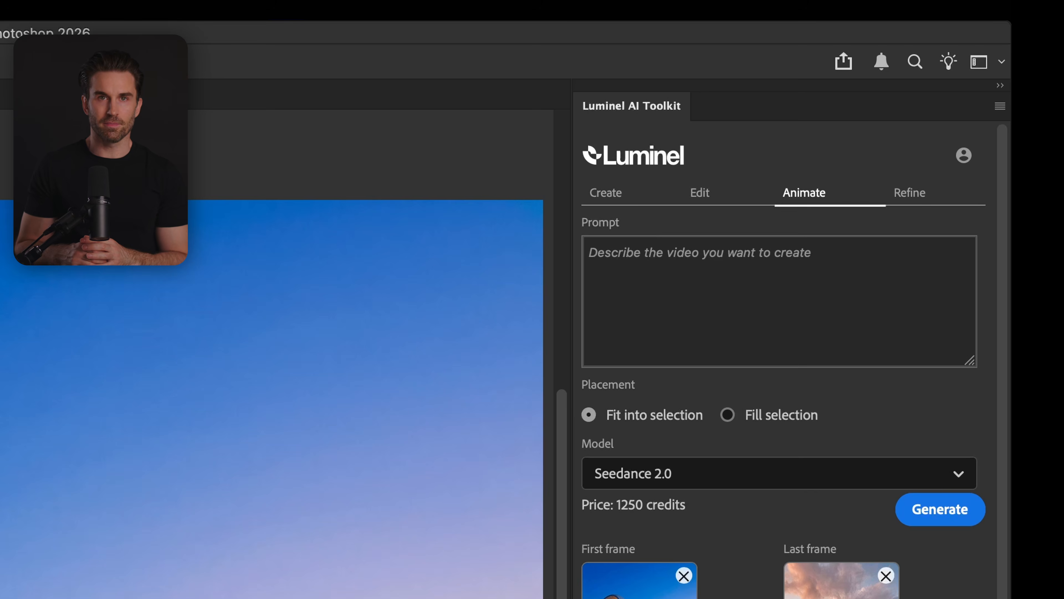
# Step: Prompt a smooth 45-degree arc move to the right with a compressed timelapse lighting change, and generate the video, saving it in Documents
pyautogui.click(654, 265)
pyautogui.write('The camera performs a arc move to the right, approximately 45-degree orbit. The camera continuously tracks the building. Smooth, stable, cinematic movement. Slight parallax shift in front background to emphasize depth. The lighting change should feel like a compressed timelapse scene.A slow, elegant, controlled, luxury real estate architectural film.')
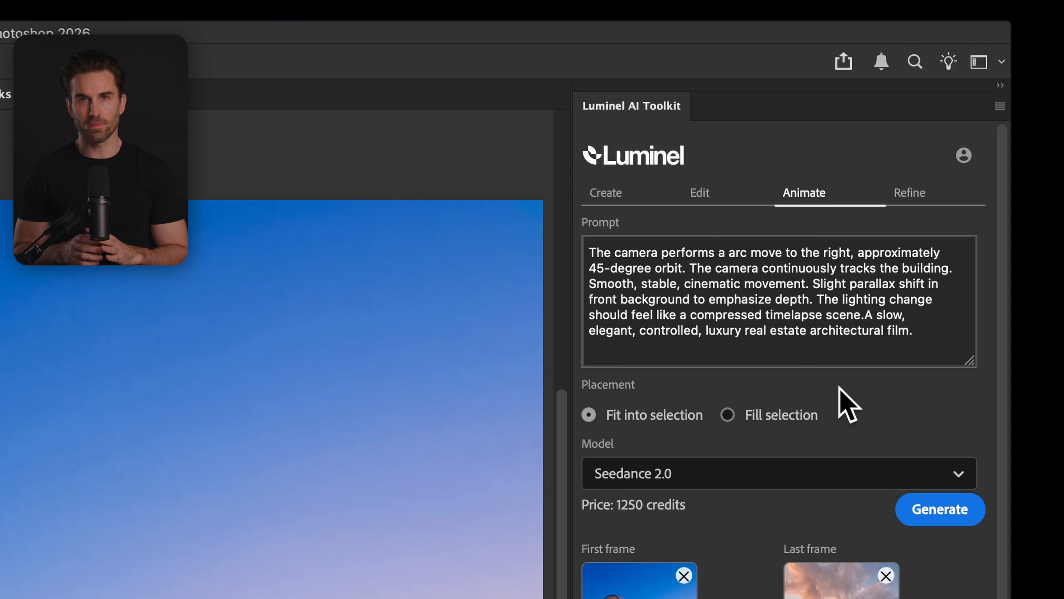
pyautogui.click(927, 512)
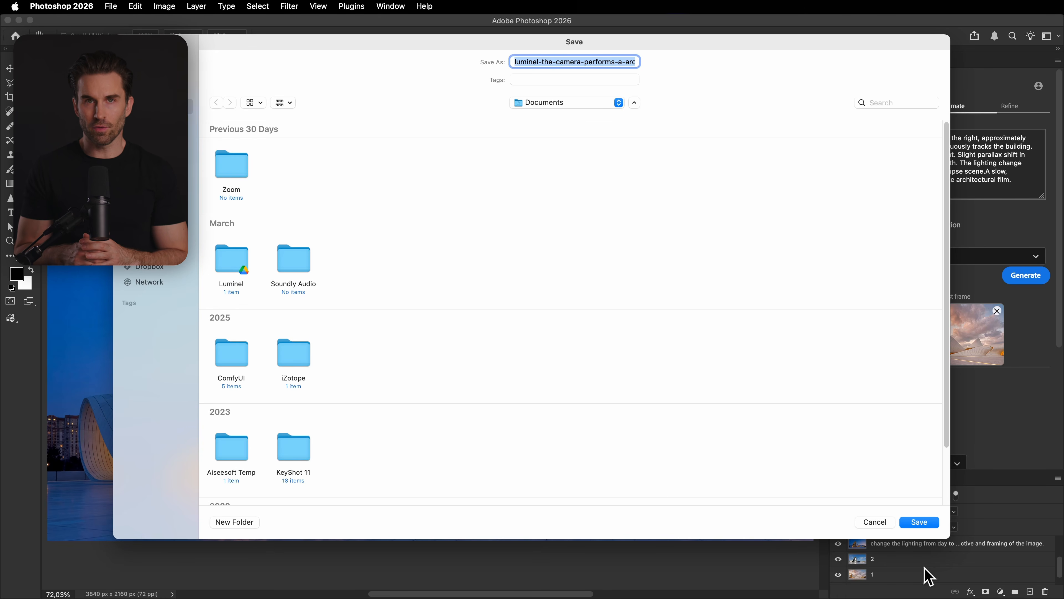
pyautogui.click(922, 523)
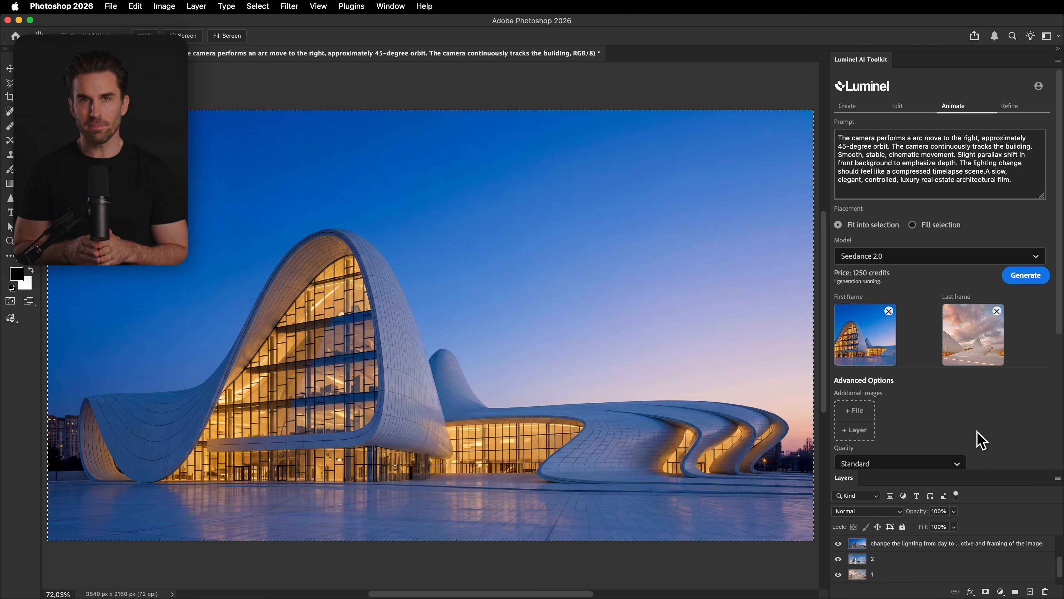
# Step: Check the running video generation job and clear the selection around the canvas
pyautogui.scroll(-3, 980, 437)
pyautogui.scroll(-4, 979, 438)
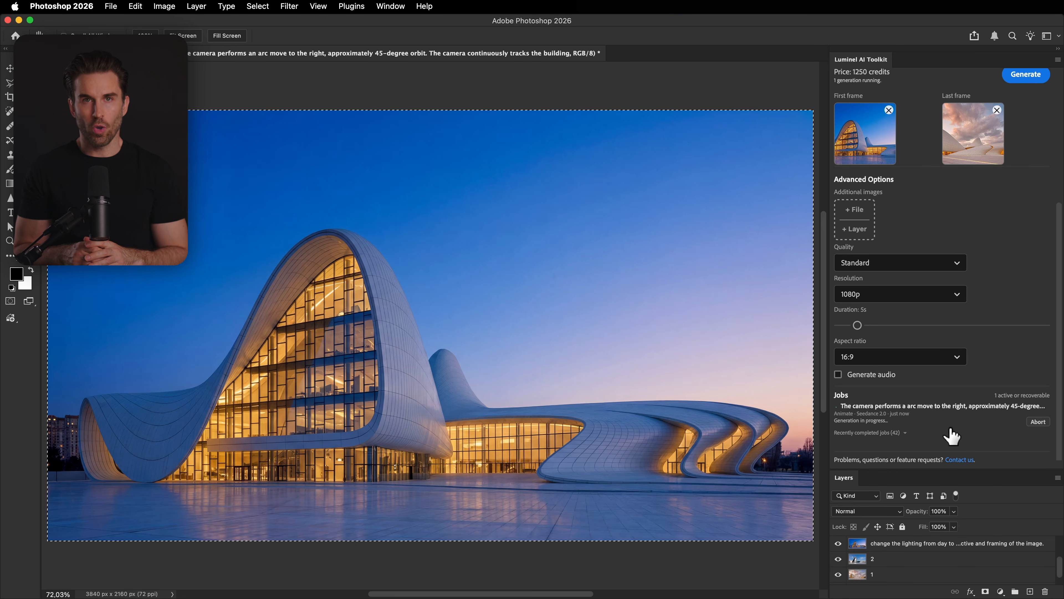
pyautogui.press('super+d')
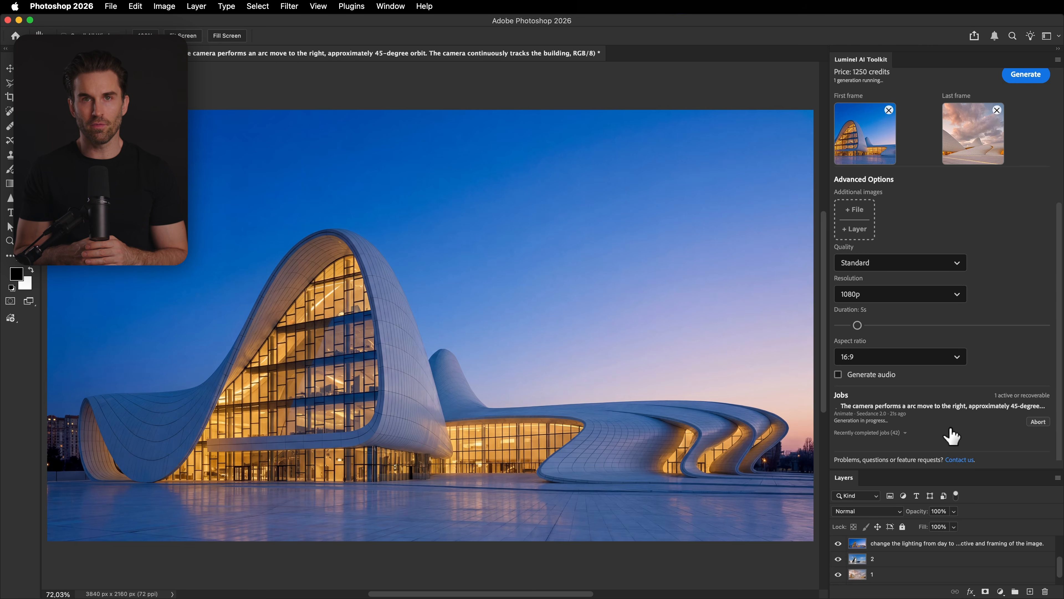
pyautogui.click(838, 543)
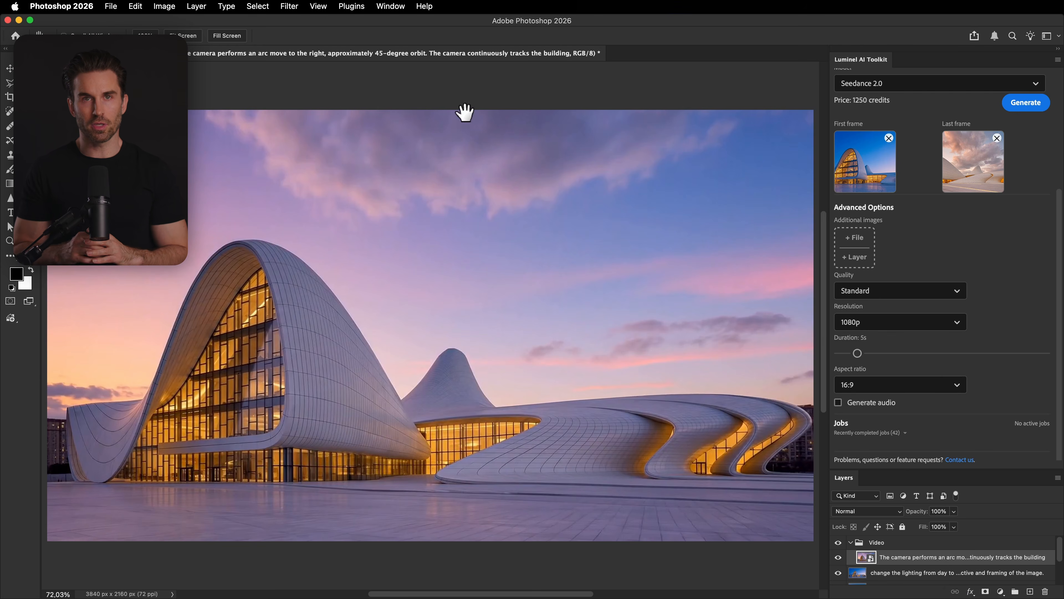
# Step: Display the Timeline with the clips of the Video group and the blue-hour layer
pyautogui.click(391, 6)
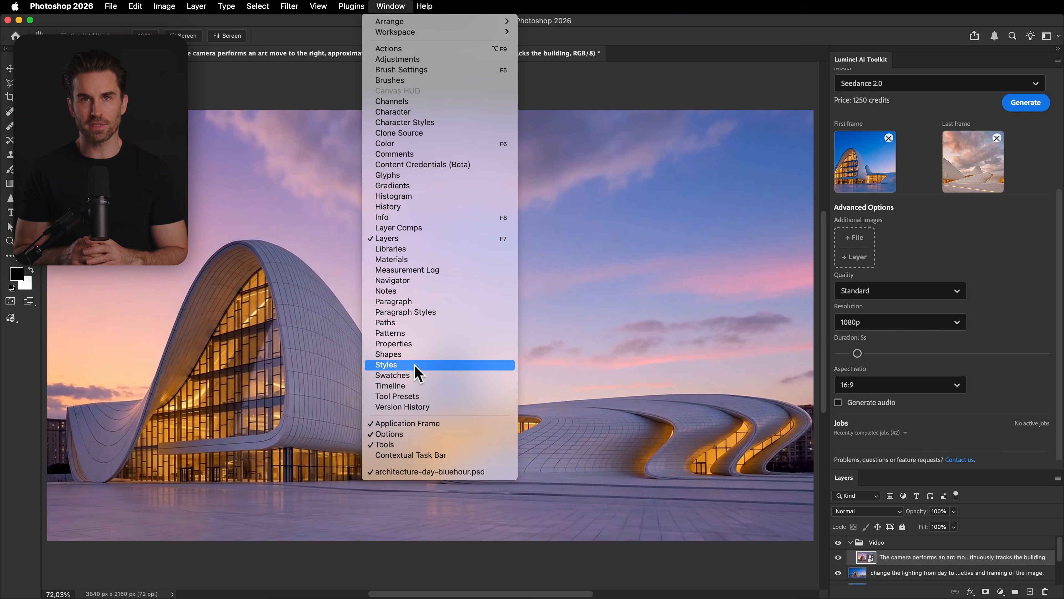
pyautogui.click(417, 385)
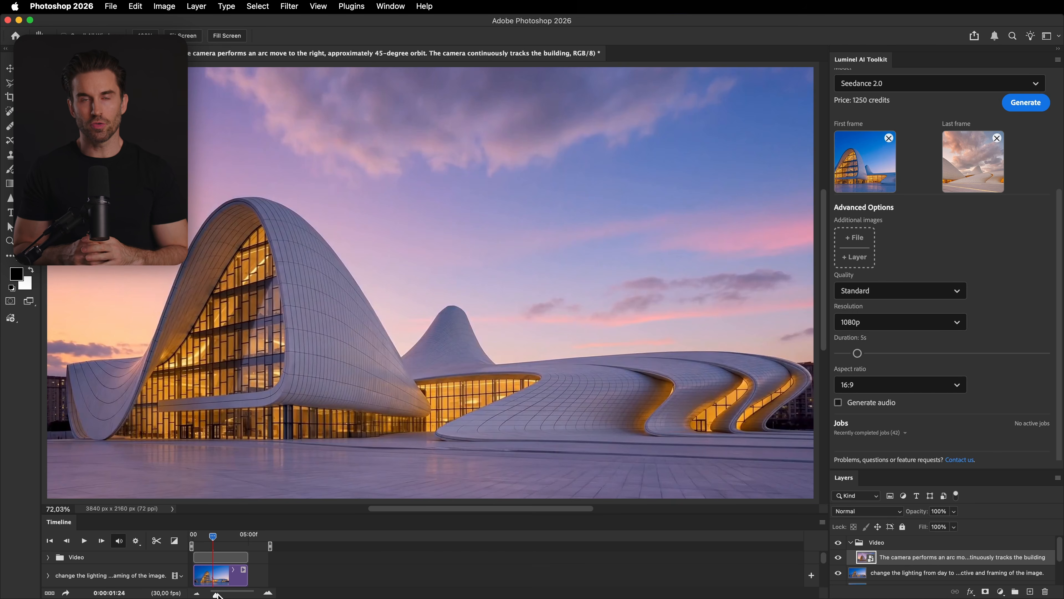
pyautogui.moveTo(215, 595)
pyautogui.mouseDown()
pyautogui.moveTo(237, 594)
pyautogui.moveTo(225, 595)
pyautogui.mouseUp()
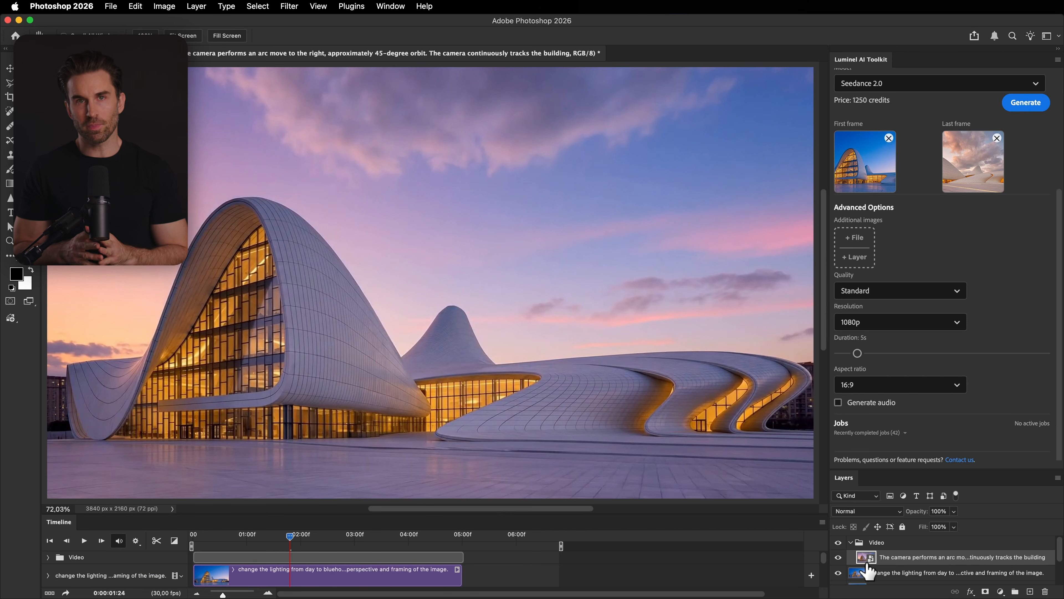
# Step: Play the generated building video from its first frame, rewind it to the start and replay it
pyautogui.moveTo(290, 536); pyautogui.dragTo(193, 543)
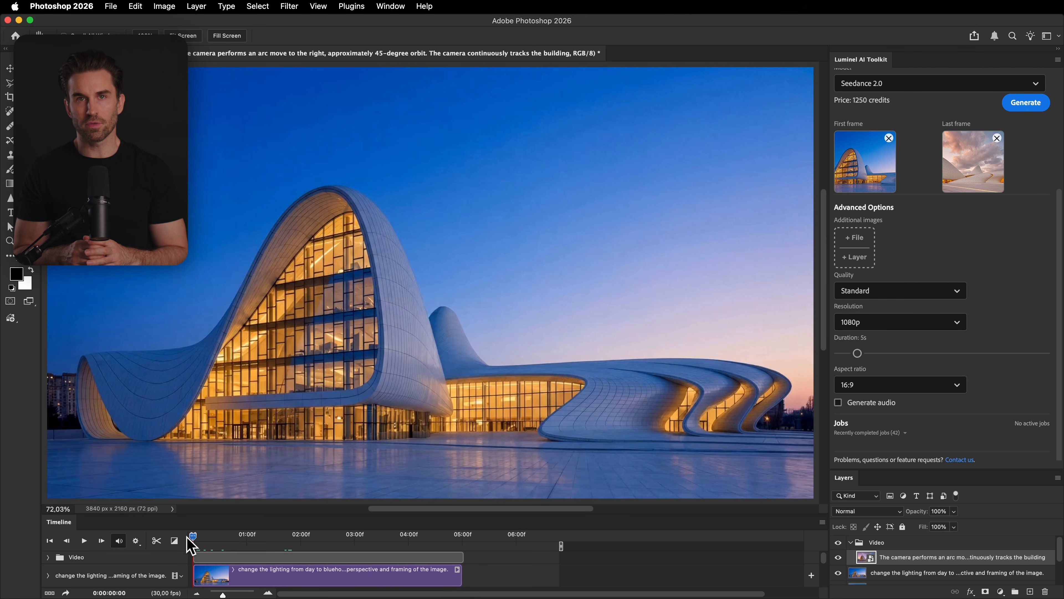
pyautogui.click(85, 542)
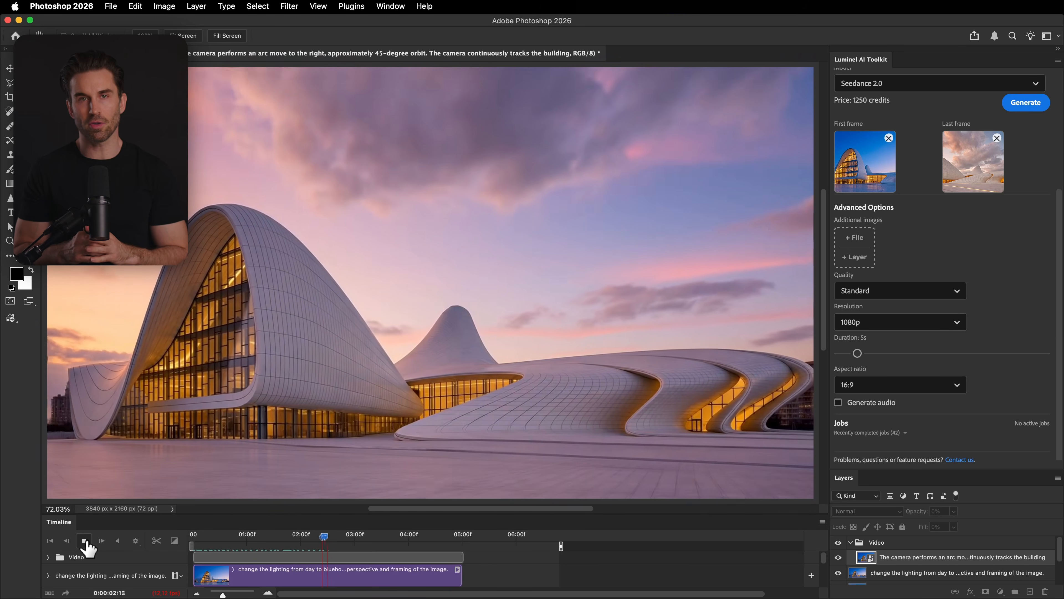
pyautogui.click(86, 542)
pyautogui.moveTo(205, 547); pyautogui.dragTo(204, 546)
pyautogui.moveTo(215, 541); pyautogui.dragTo(169, 540)
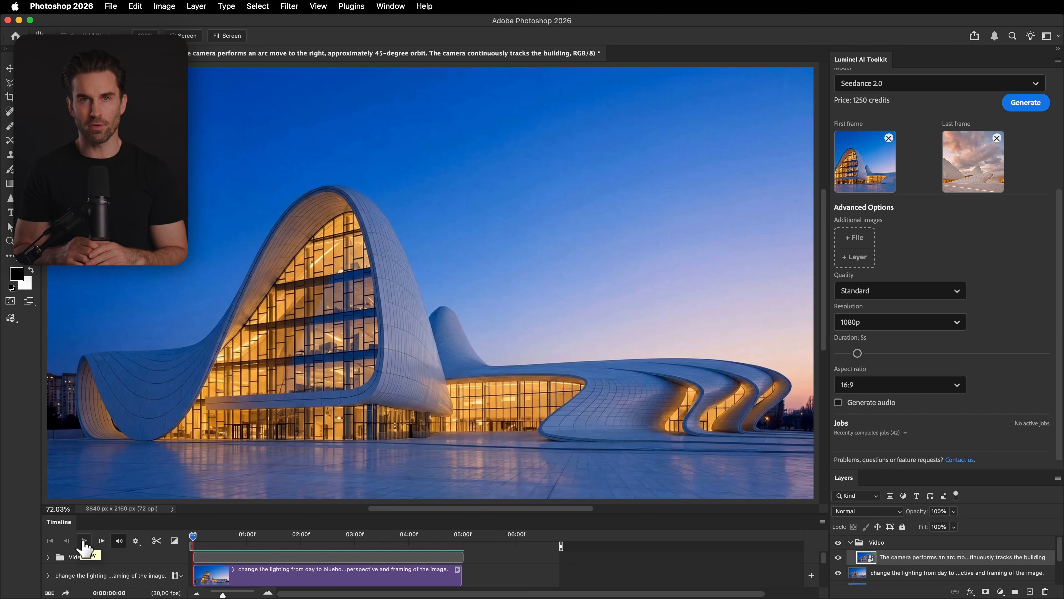
pyautogui.click(84, 542)
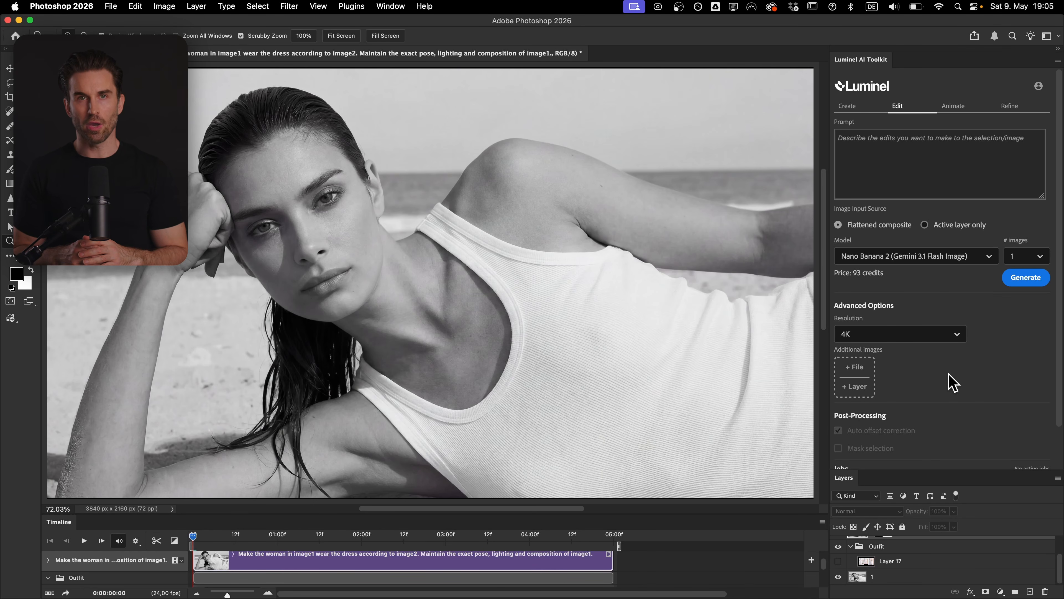
# Step: Show the outfit reference on Layer 17, add it as an additional image for the edit, and hide the Outfit group
pyautogui.click(837, 561)
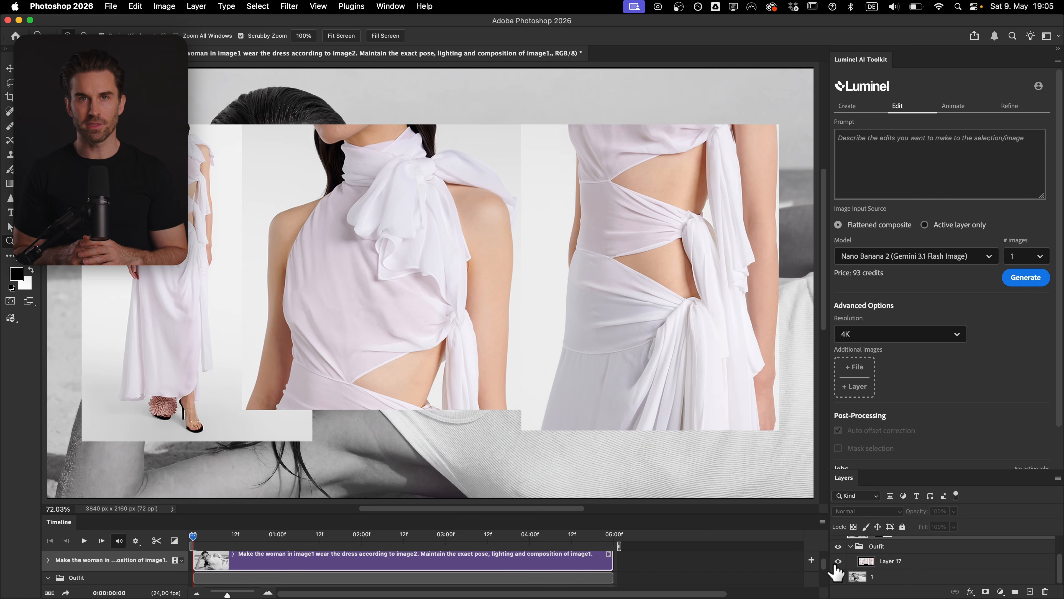
pyautogui.click(892, 566)
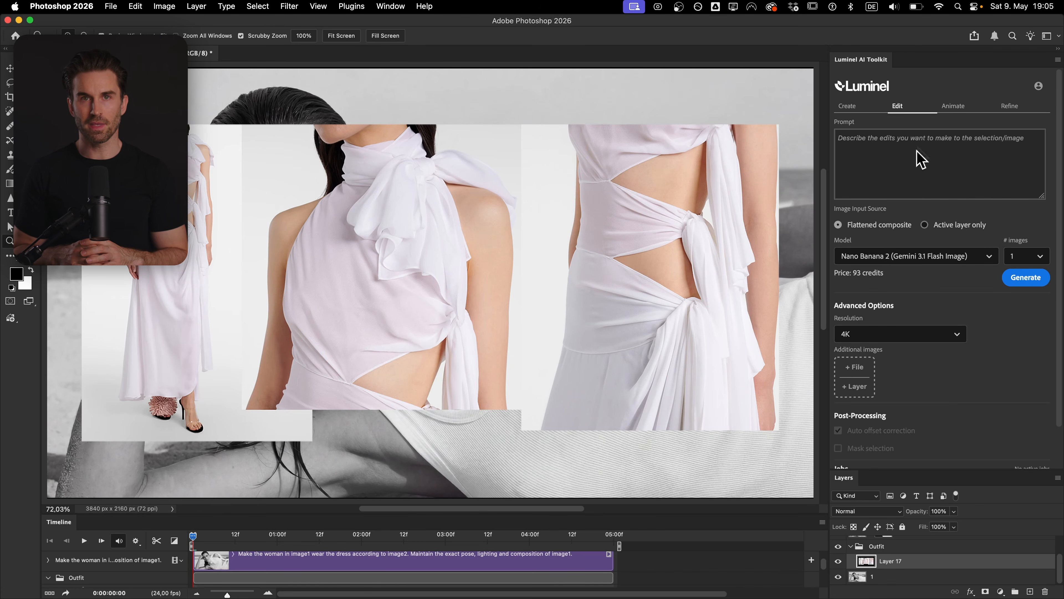
pyautogui.click(864, 390)
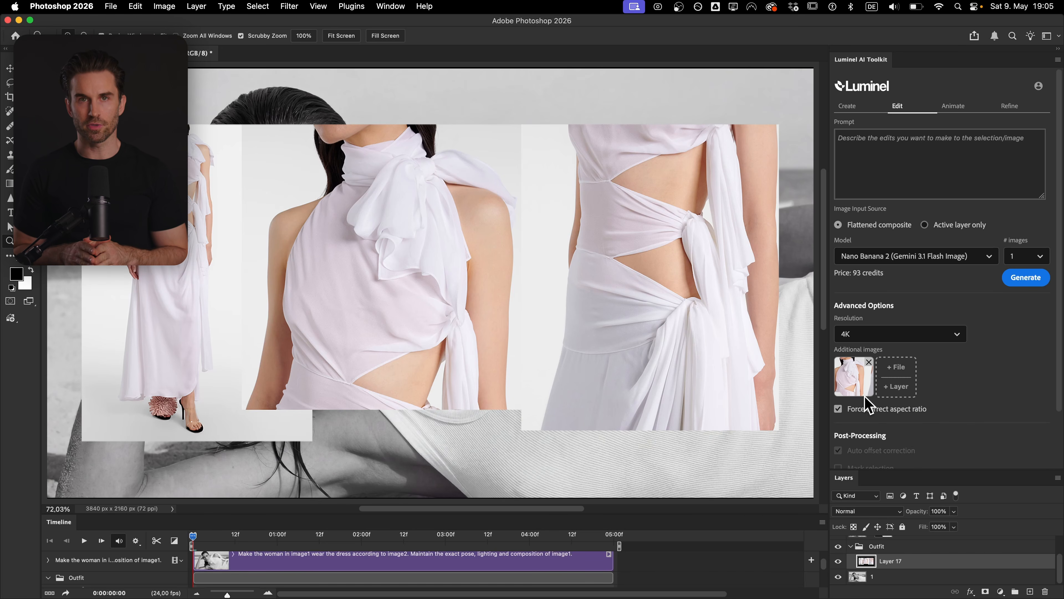
pyautogui.click(839, 551)
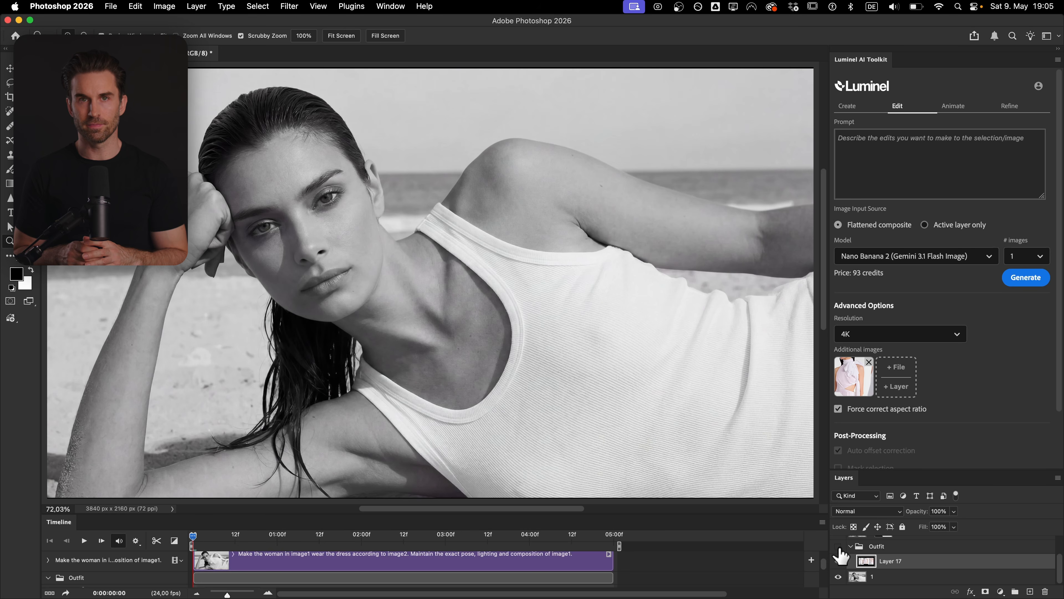
# Step: Enter the edit prompt "Make the woman in image1 wear the dress according to image2. Maintain the exact pose, lighting and composition of image1."
pyautogui.click(889, 163)
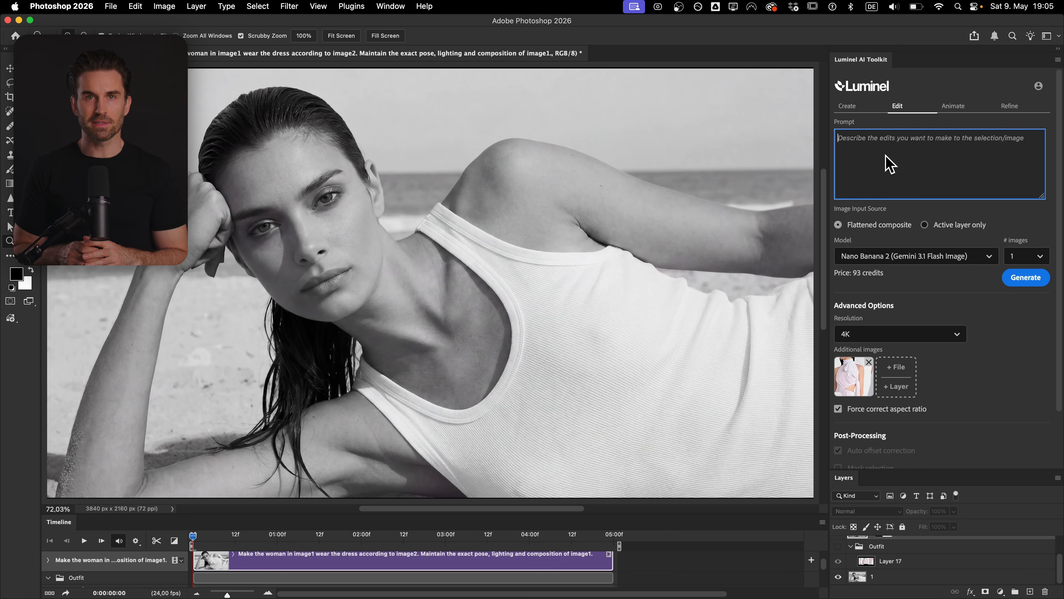
pyautogui.write('Make the woman in image1 wear the dress according to image2. Maintain the exact pose, lighting and composition of image1.')
pyautogui.click(984, 208)
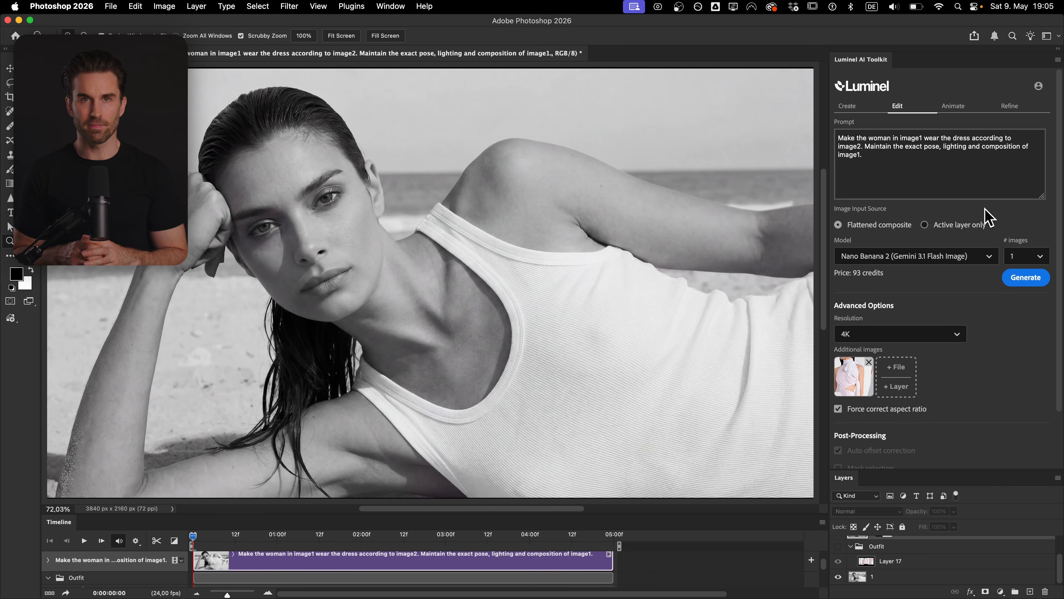
# Step: Choose the Nano Banana 2 (Gemini 3.1 Flash Image) model and 4K resolution for the outfit edit
pyautogui.click(968, 255)
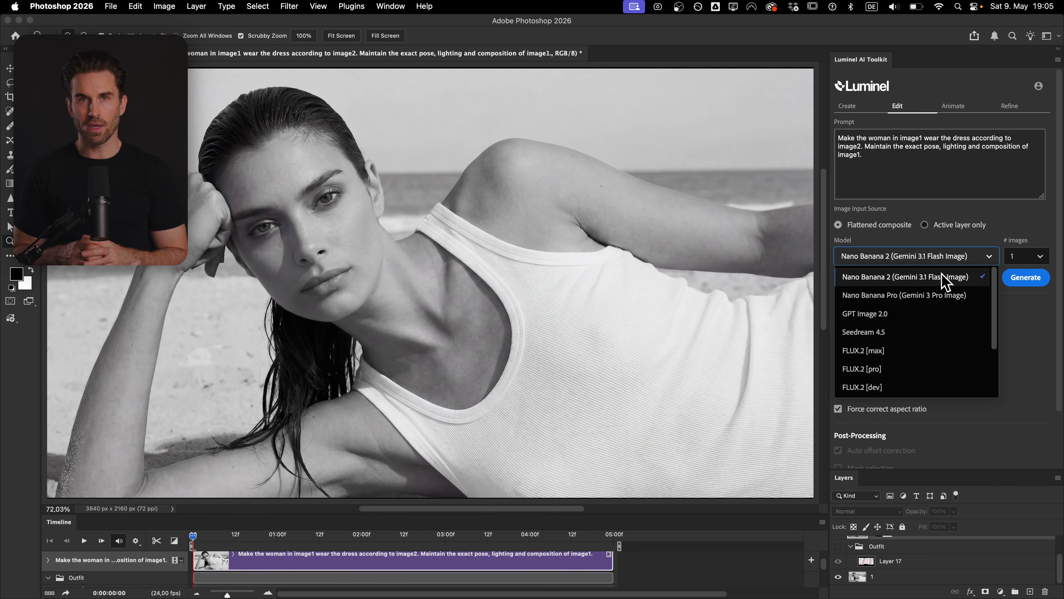
pyautogui.click(948, 278)
pyautogui.click(943, 337)
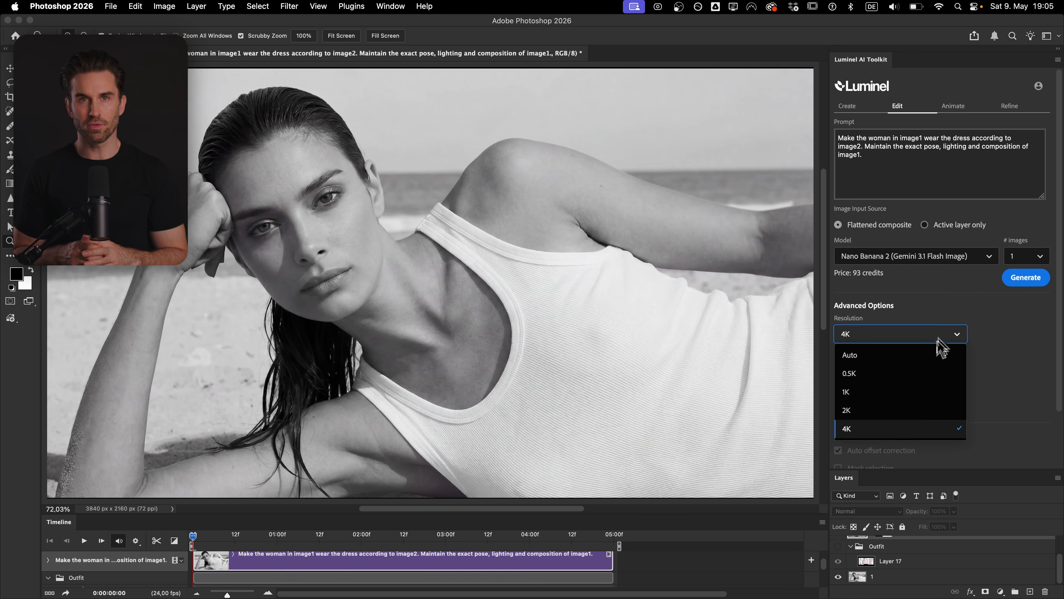
pyautogui.click(916, 423)
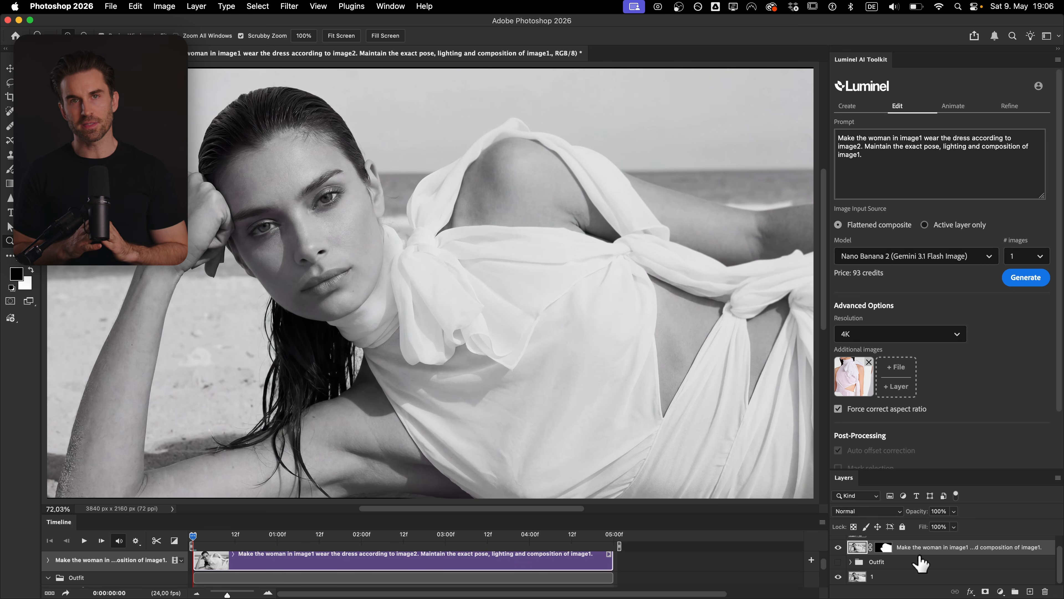
# Step: Inspect the mask of the generated dress layer on its own and return to the normal image view
pyautogui.keyDown('alt'); pyautogui.click(885, 547); pyautogui.keyUp('alt')
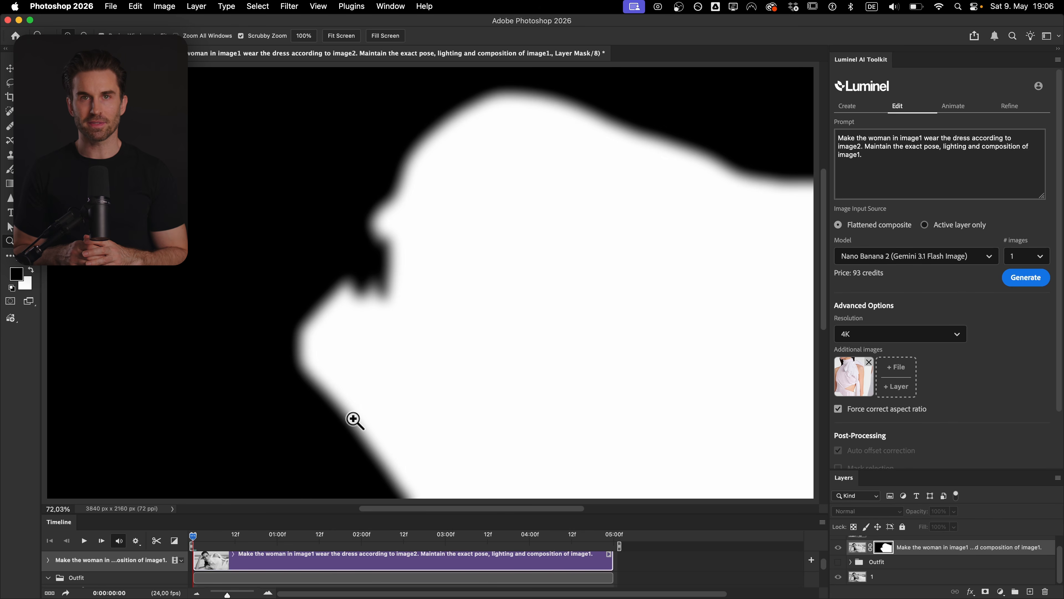
pyautogui.click(838, 547)
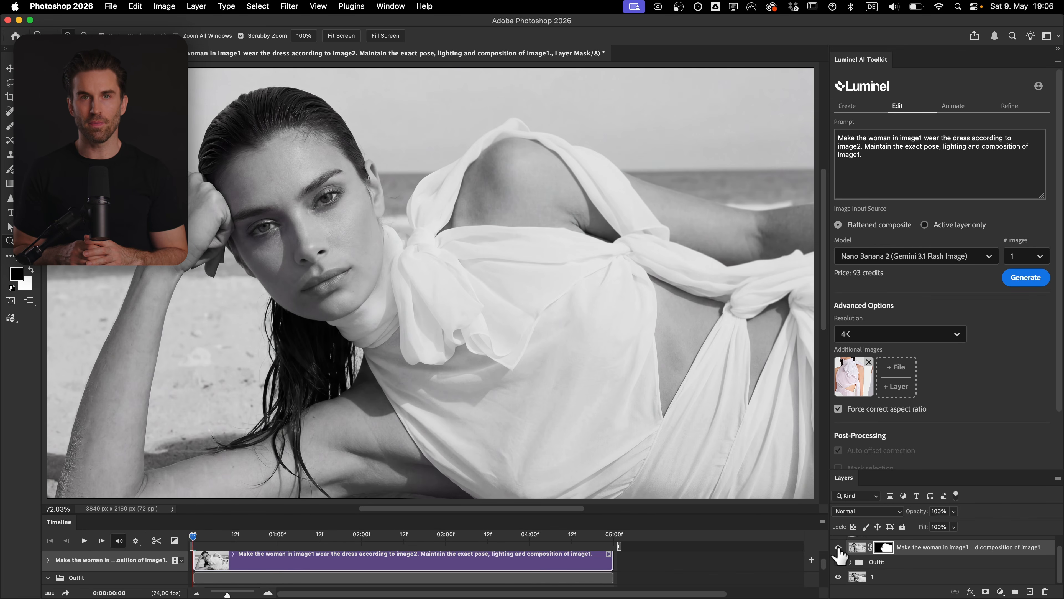
pyautogui.click(897, 581)
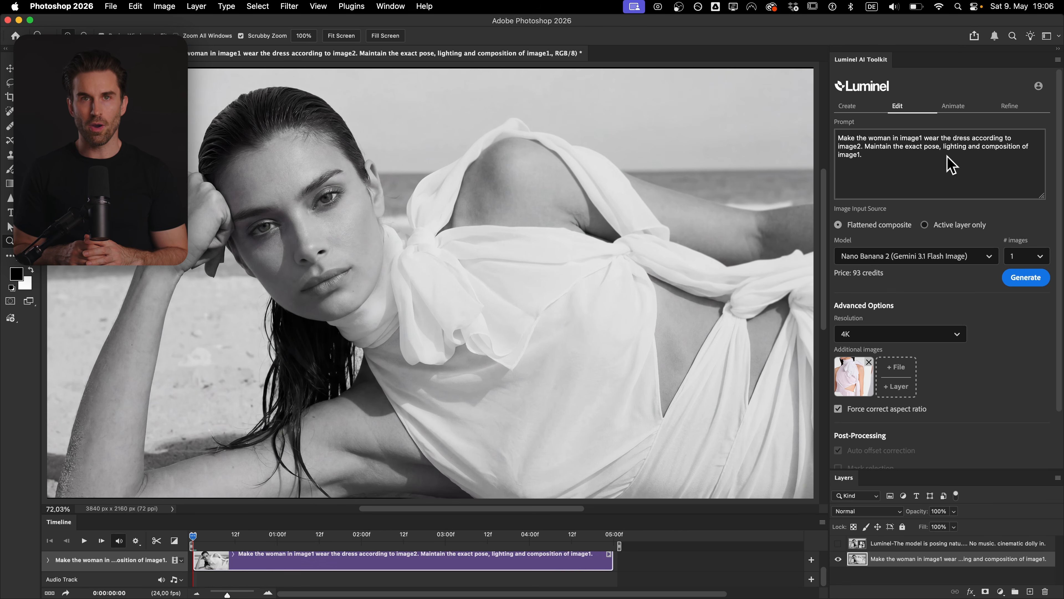
# Step: Use the dressed woman layer as the video's first frame and enter the prompt "The model is posing naturally. Wind blowing softly. No music. cinematic dolly in."
pyautogui.click(953, 106)
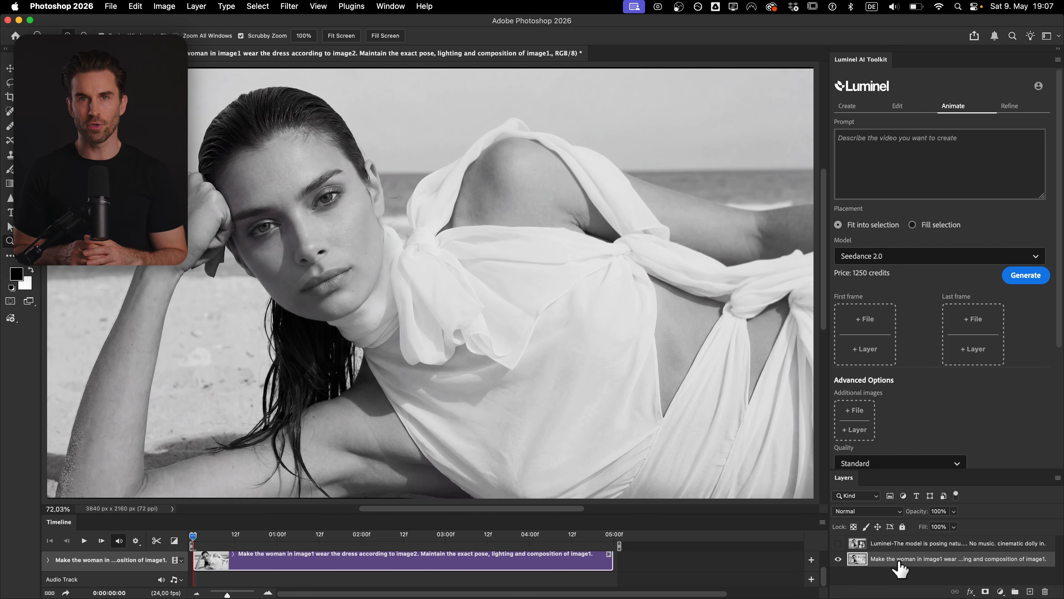
pyautogui.click(872, 352)
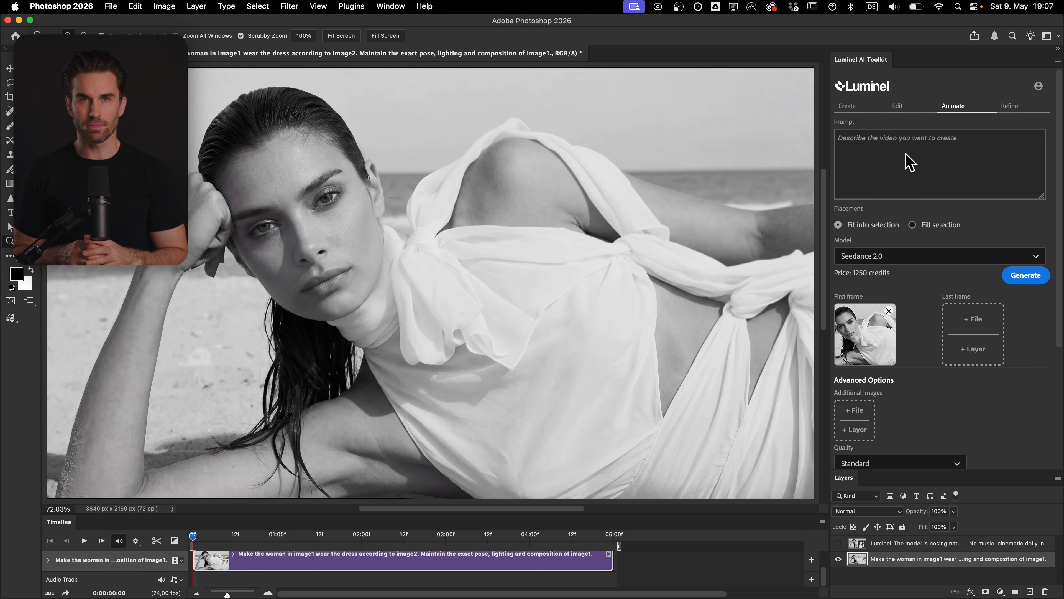
pyautogui.click(907, 161)
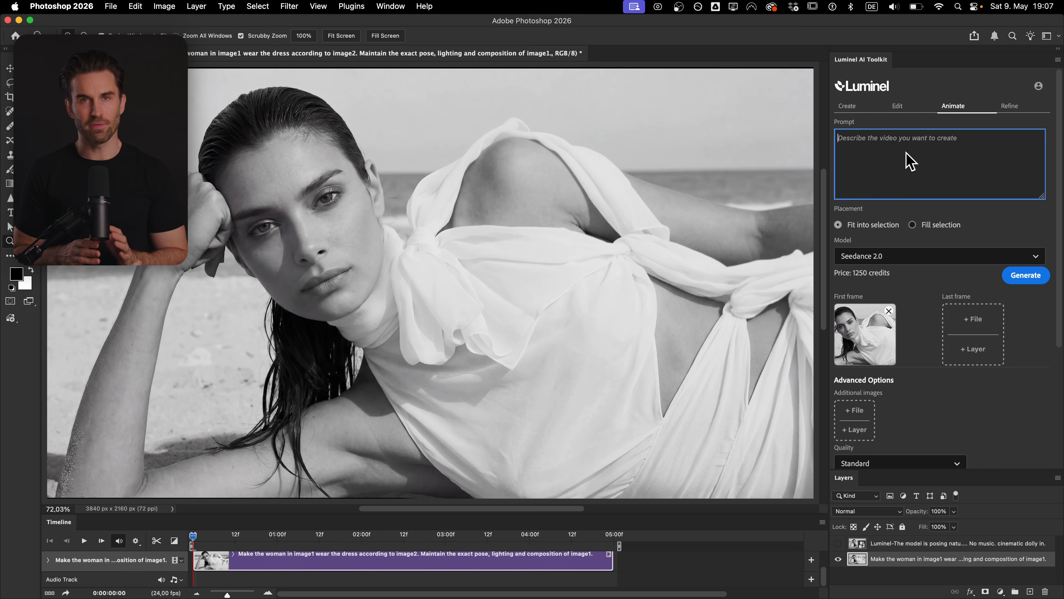
pyautogui.write('The model is posing naturally. Wind blowing softly. No music. cinematic dolly in.')
pyautogui.click(995, 228)
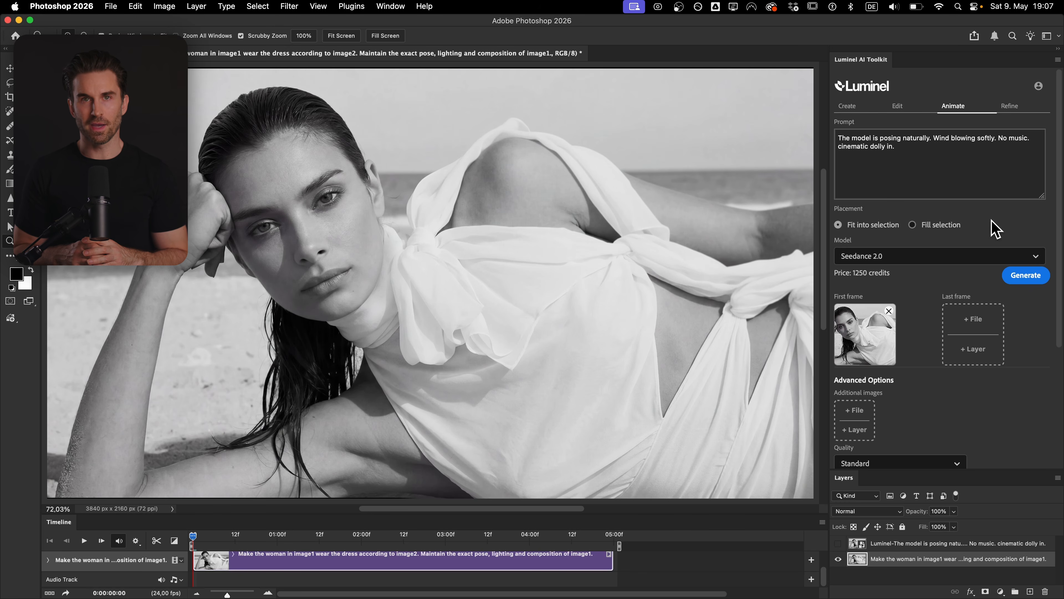
# Step: Configure the woman's video with the Kling 3.0 model, 4k resolution and a 16:9 aspect ratio
pyautogui.click(979, 256)
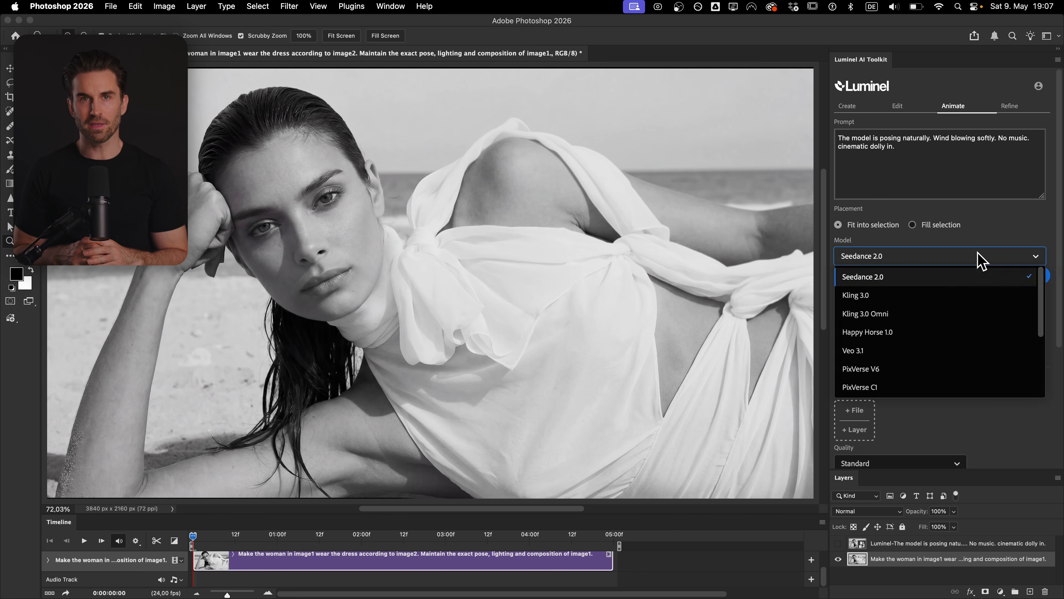
pyautogui.click(926, 299)
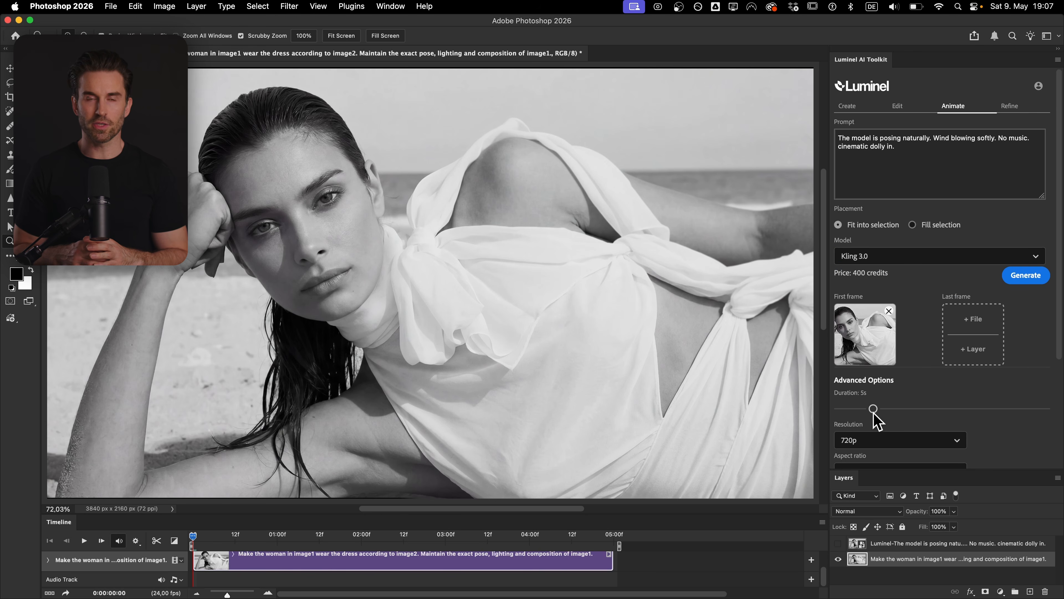
pyautogui.click(870, 438)
pyautogui.click(861, 495)
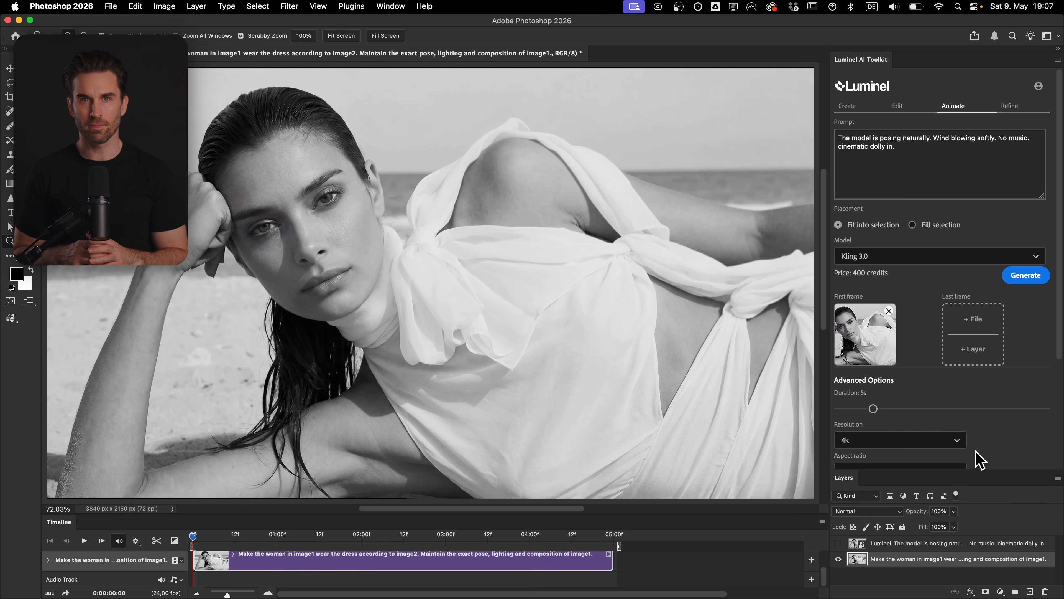
pyautogui.scroll(-3, 1007, 448)
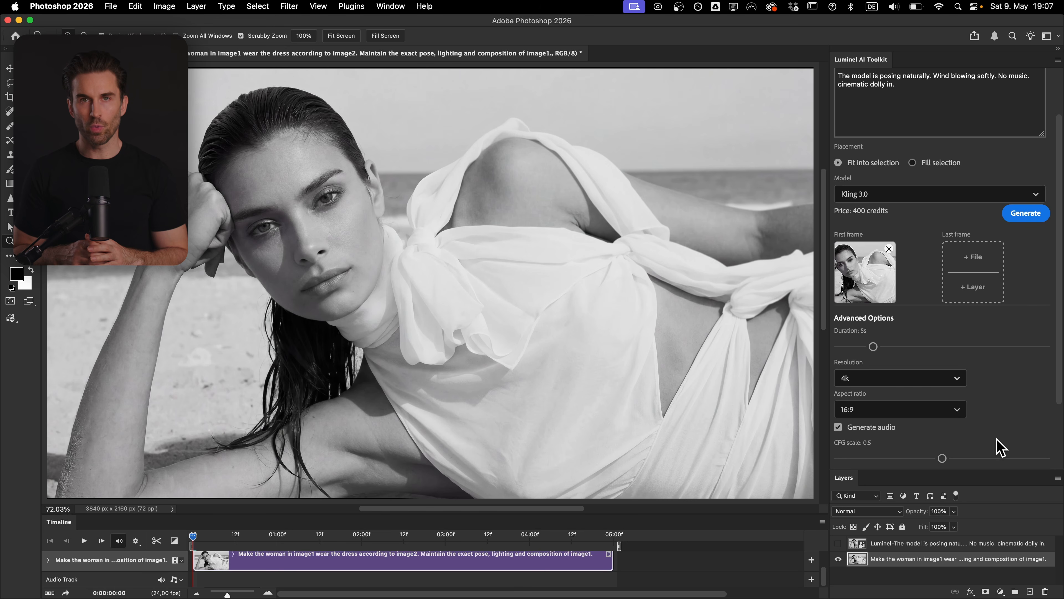
pyautogui.click(957, 410)
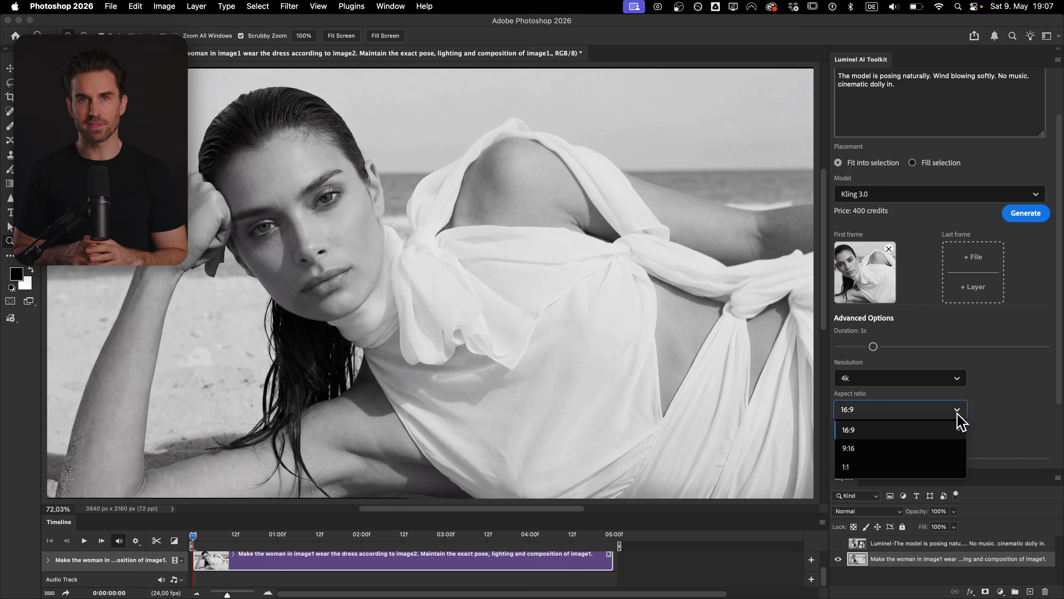
pyautogui.click(879, 436)
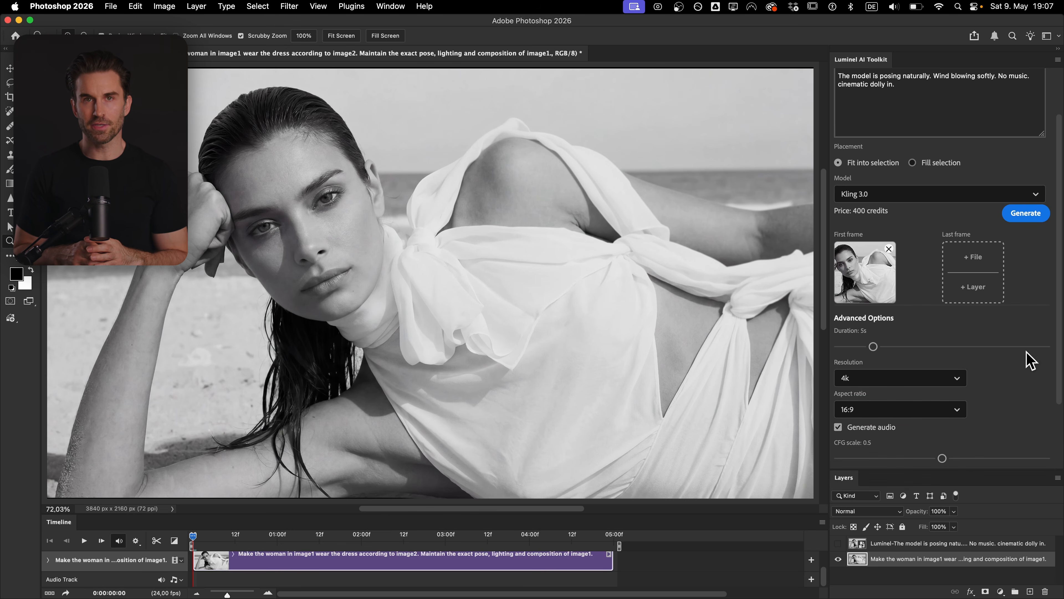
pyautogui.scroll(3, 1027, 360)
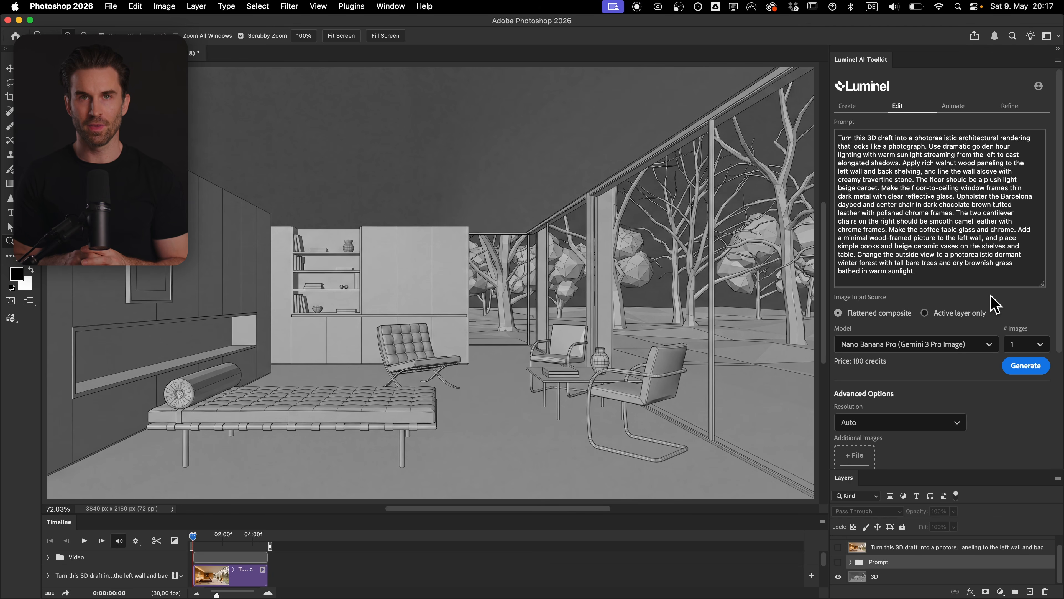
# Step: Choose the Nano Banana Pro (Gemini 3 Pro Image) model and 4K resolution for the edit of the 3D interior draft
pyautogui.click(980, 345)
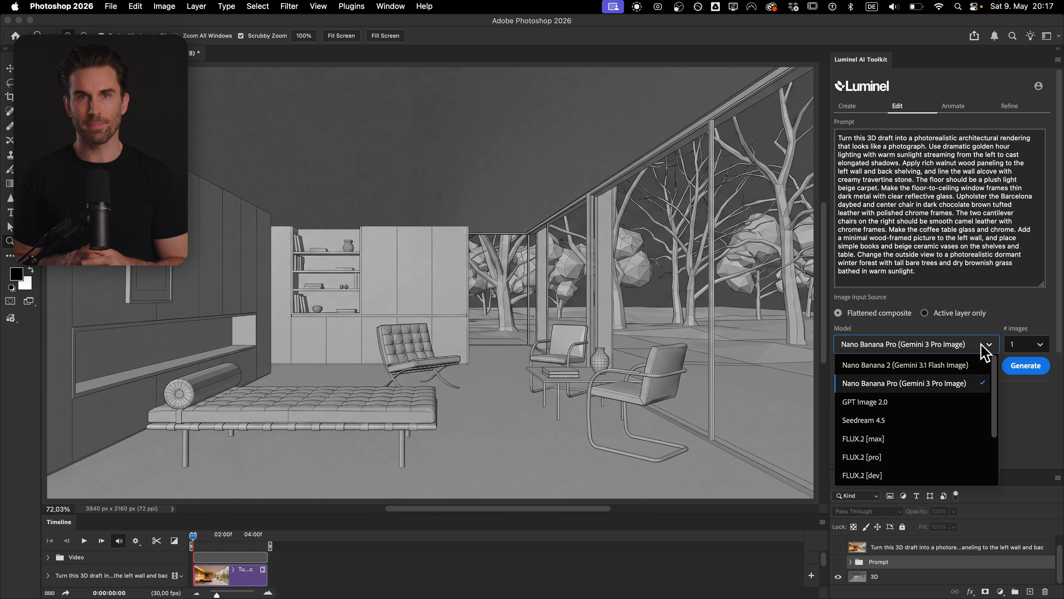
pyautogui.click(932, 383)
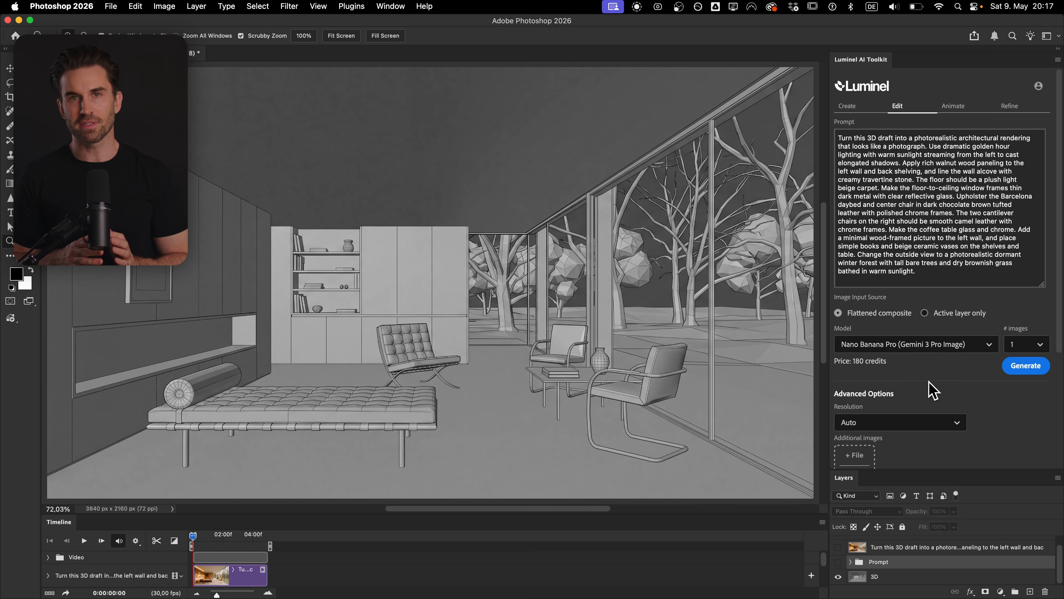
pyautogui.click(925, 421)
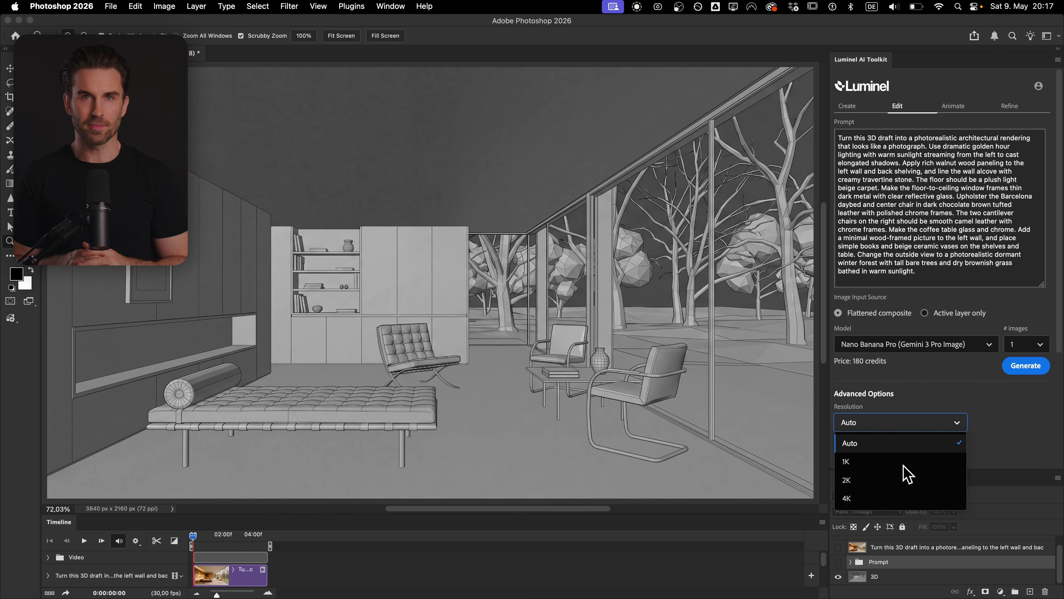
pyautogui.click(895, 501)
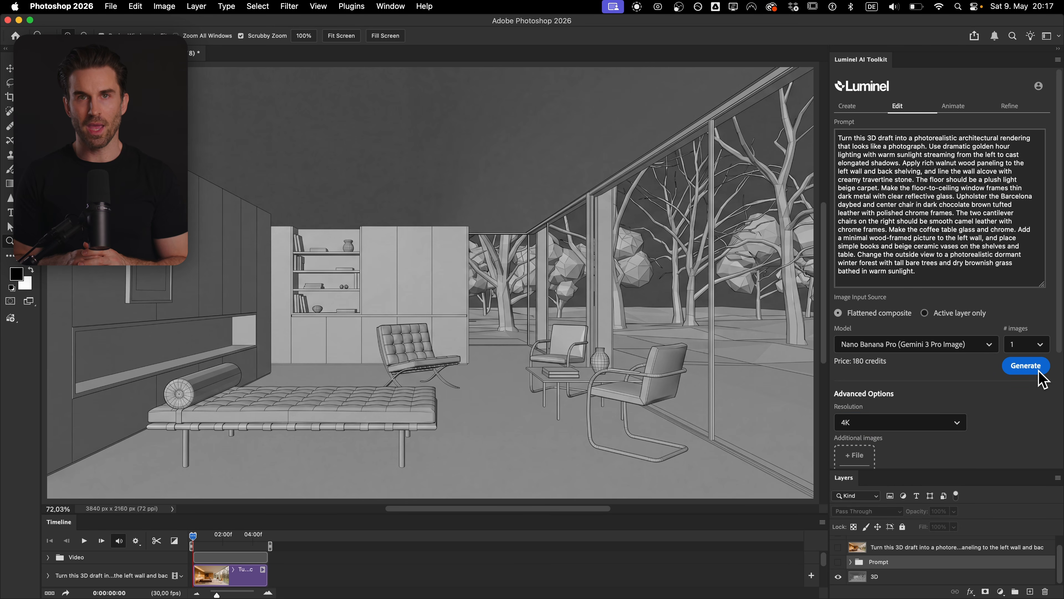
# Step: Show the photorealistic interior rendering layer and add it as the first frame of a new animation
pyautogui.click(838, 547)
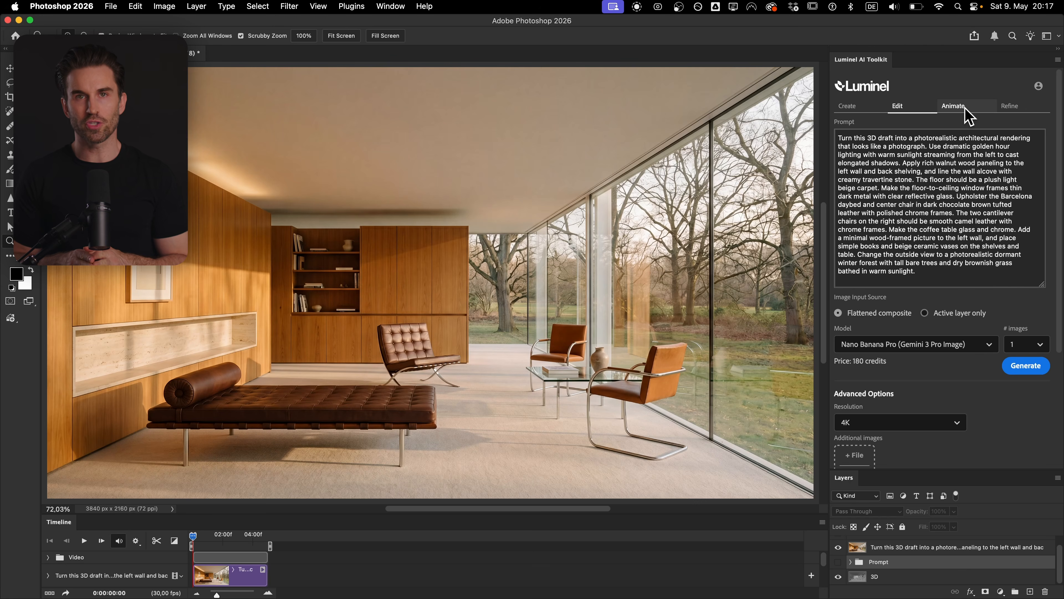
pyautogui.click(954, 105)
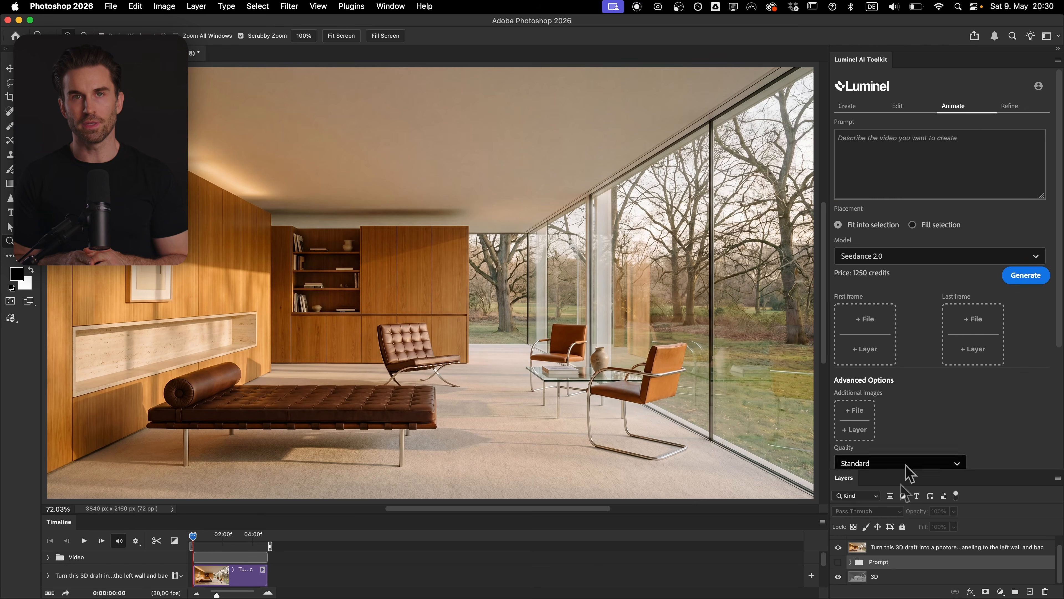
pyautogui.click(884, 547)
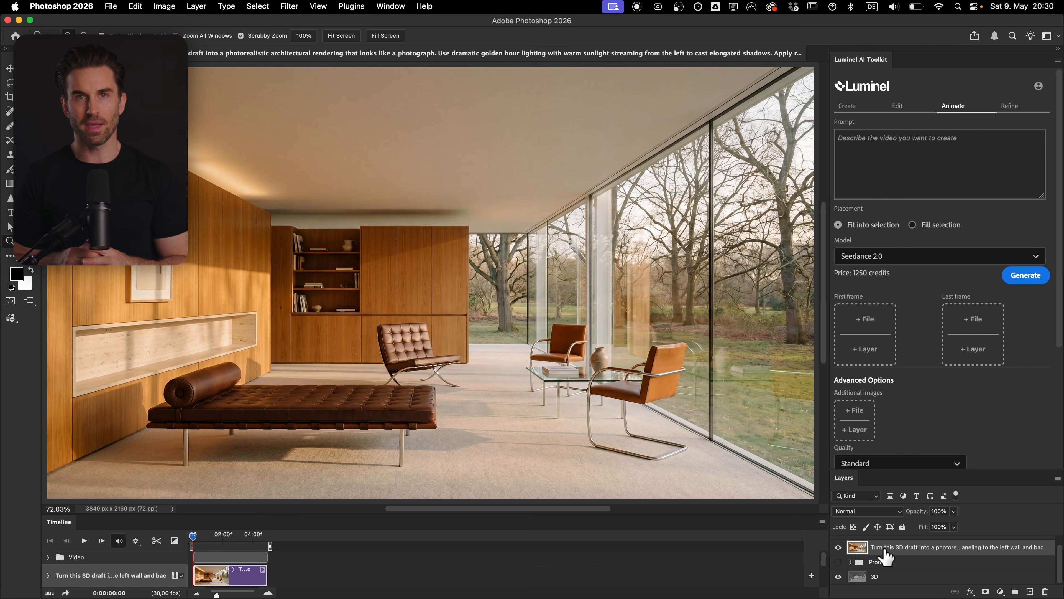
pyautogui.click(867, 353)
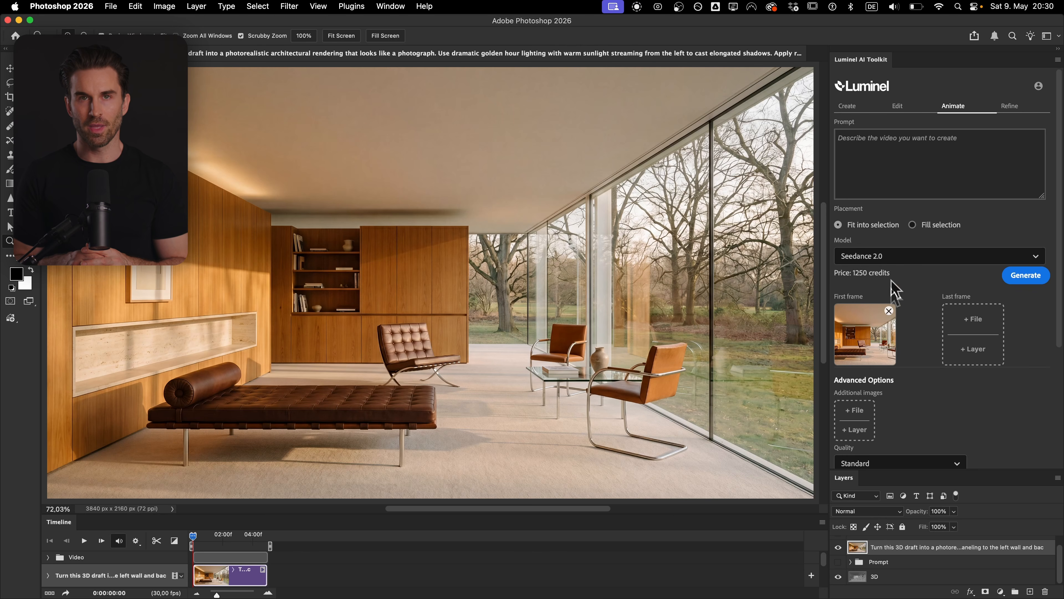
# Step: Configure the interior video with the Seedance 2.0 model, Standard quality and 1080p resolution, and review the audio option
pyautogui.click(893, 258)
pyautogui.click(885, 275)
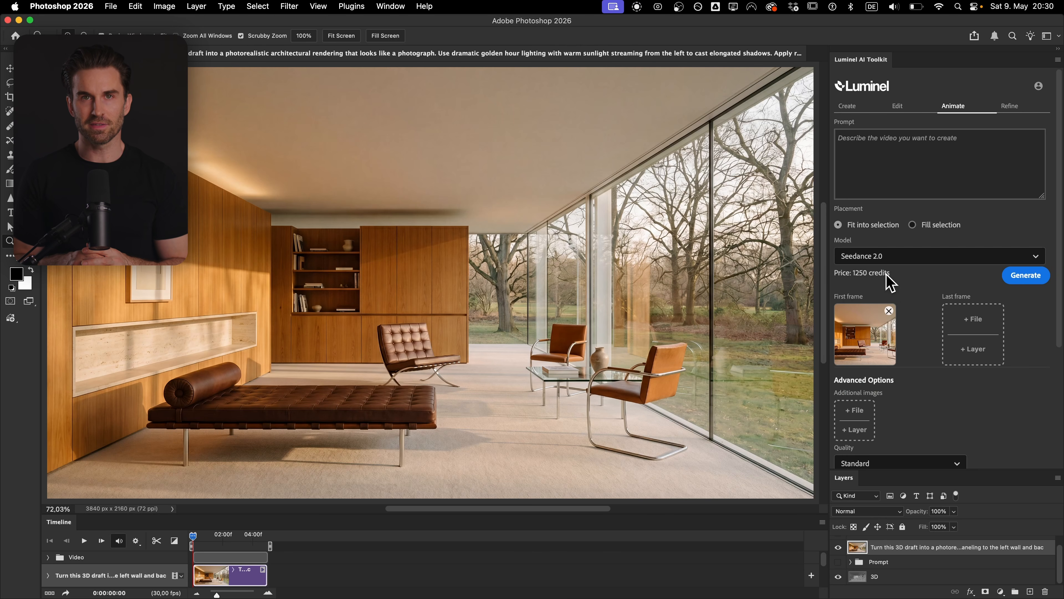
pyautogui.scroll(-5, 920, 368)
pyautogui.click(917, 342)
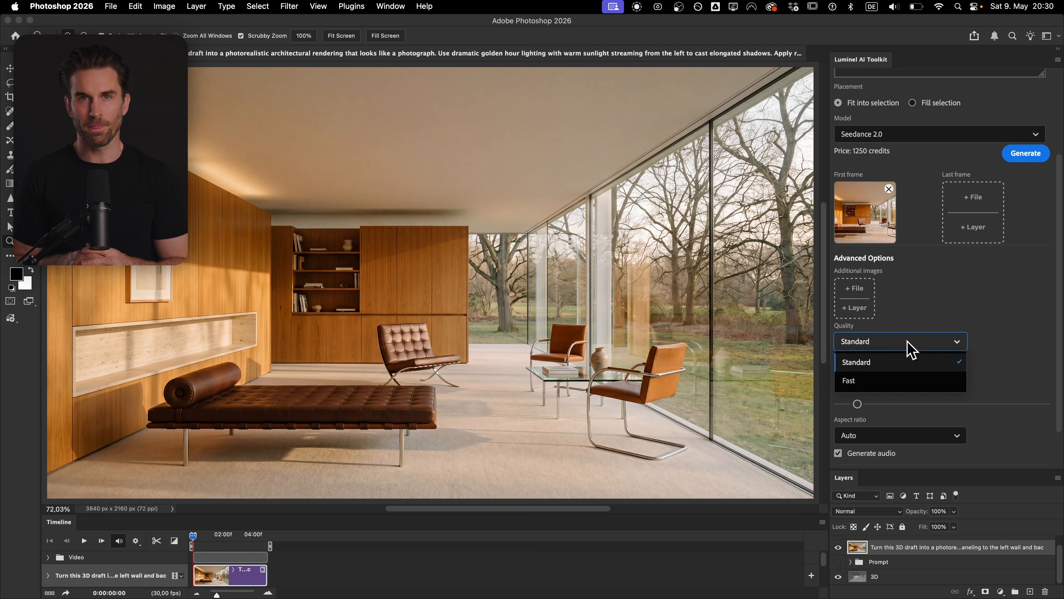
pyautogui.click(894, 363)
pyautogui.click(898, 373)
pyautogui.click(880, 423)
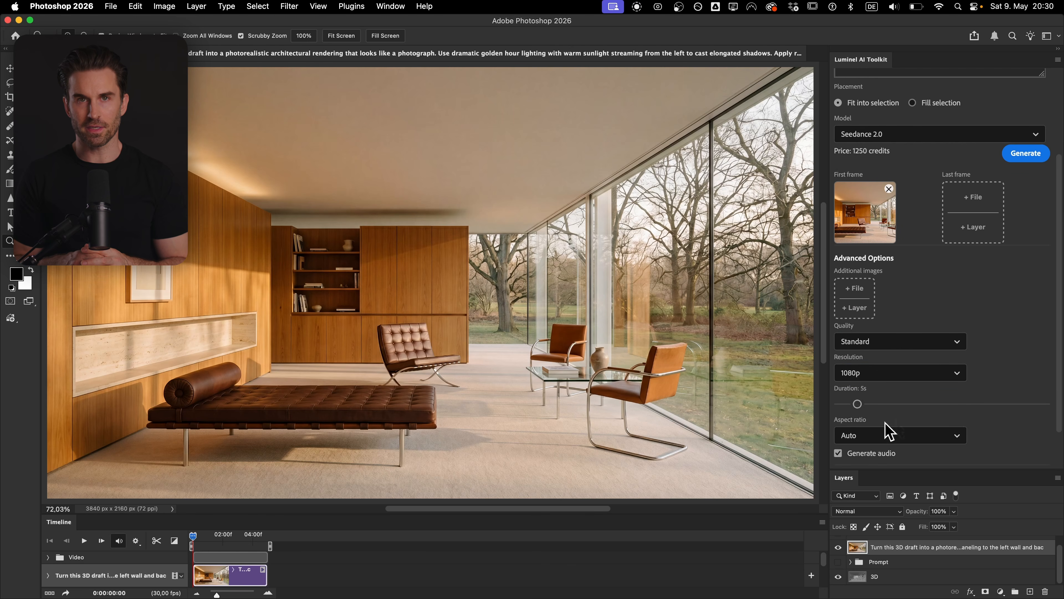
pyautogui.scroll(-2, 960, 415)
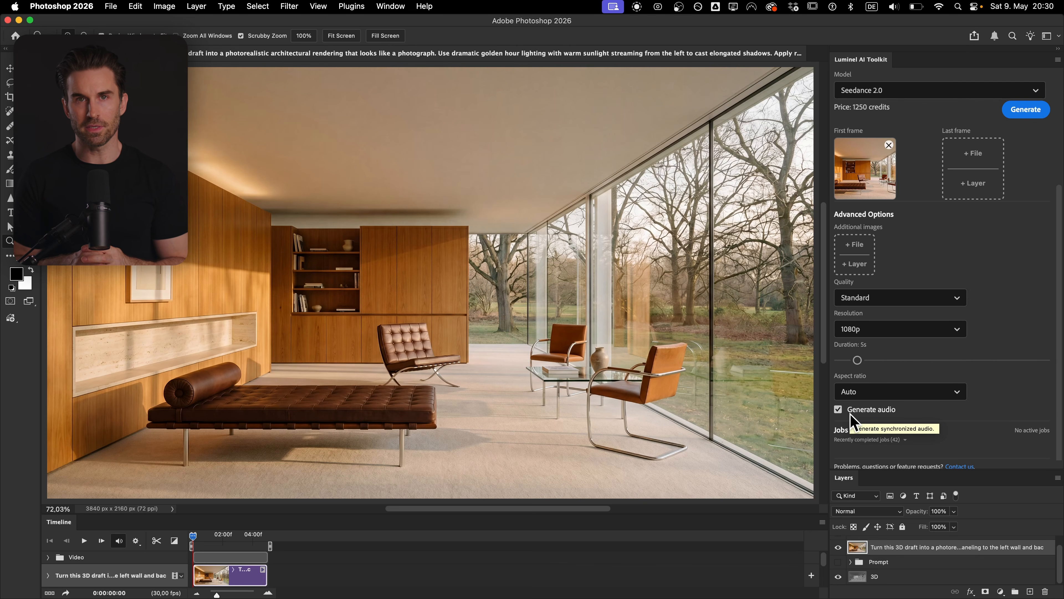
# Step: Write the video prompt: straight dolly in, man in black suit slowly walks in, stops at book shelf, grabs a book, reads standing, no music
pyautogui.scroll(5, 859, 336)
pyautogui.click(874, 141)
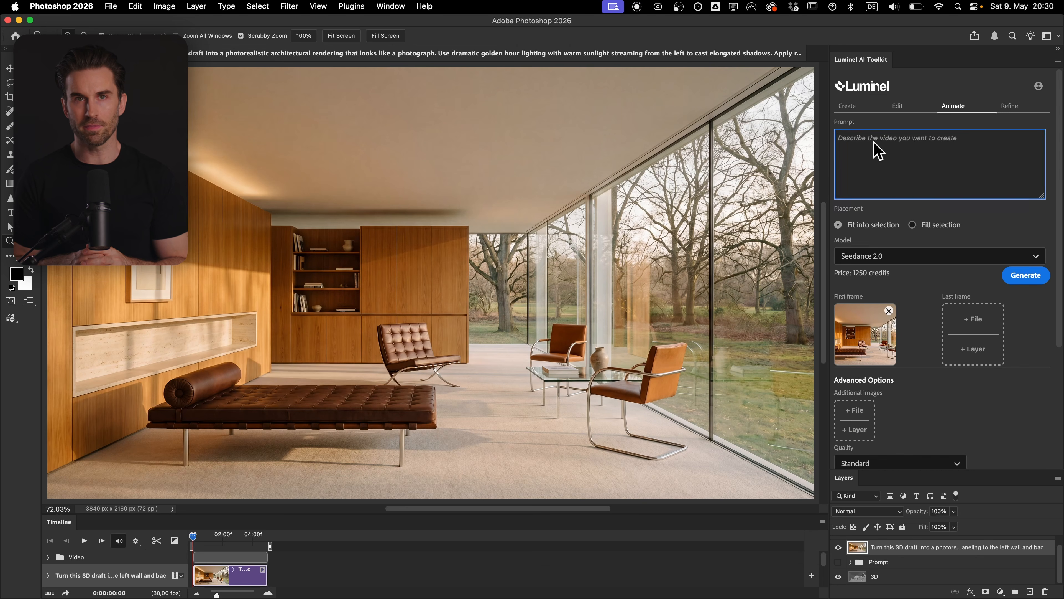
pyautogui.write('Straight Dolly in. A man in a black suit slowly walks in. He stops in front of the book shelf, grabs a book, remains in front of the book shelf and reads in the book while he is standing. No music.')
pyautogui.moveTo(882, 165); pyautogui.dragTo(832, 170)
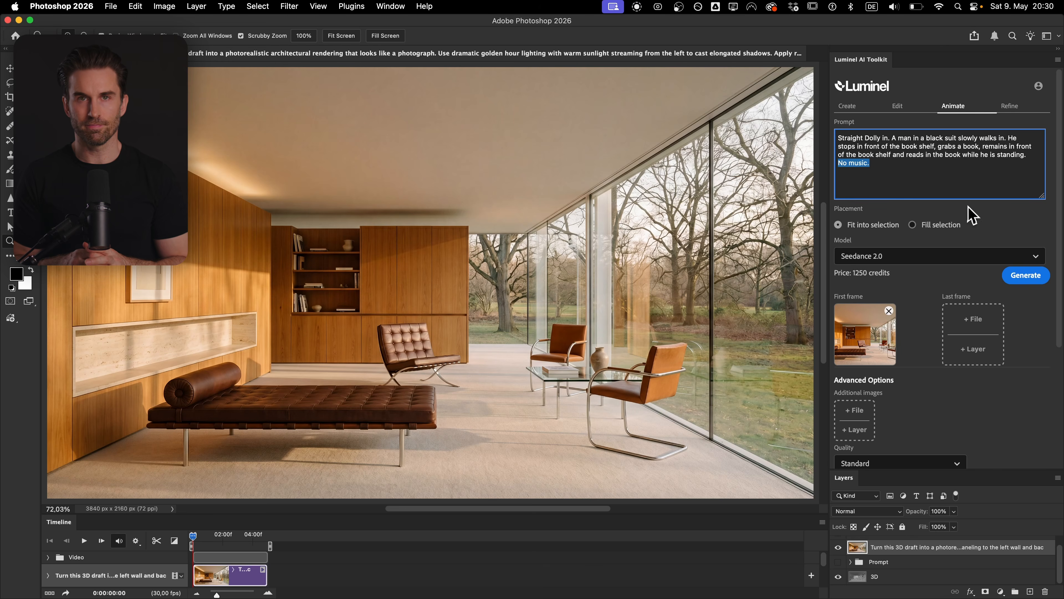
pyautogui.click(1002, 224)
# Step: Check the document's image size and generate the interior video
pyautogui.click(164, 7)
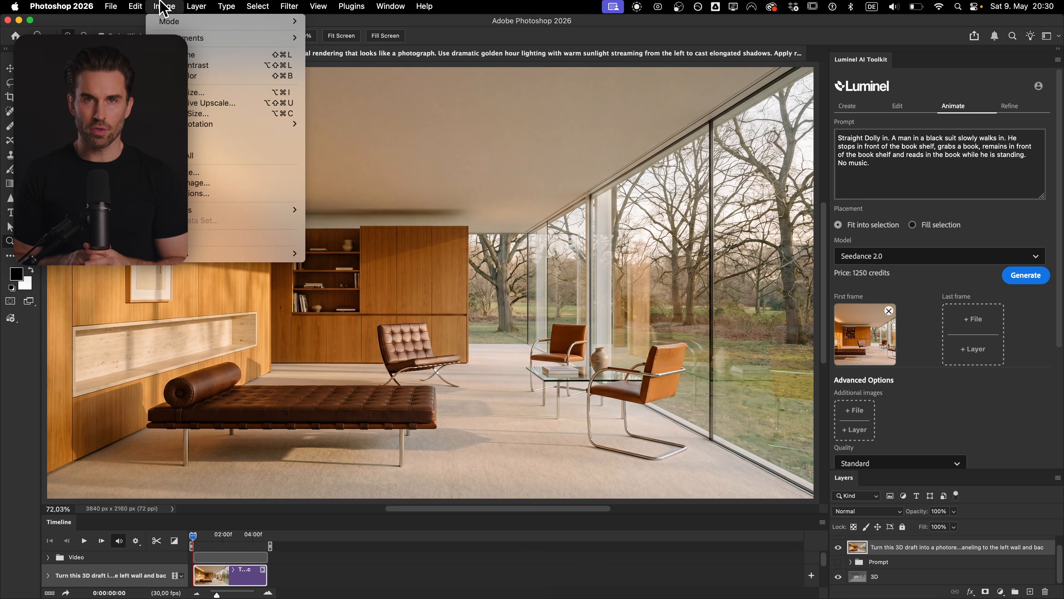
pyautogui.click(197, 92)
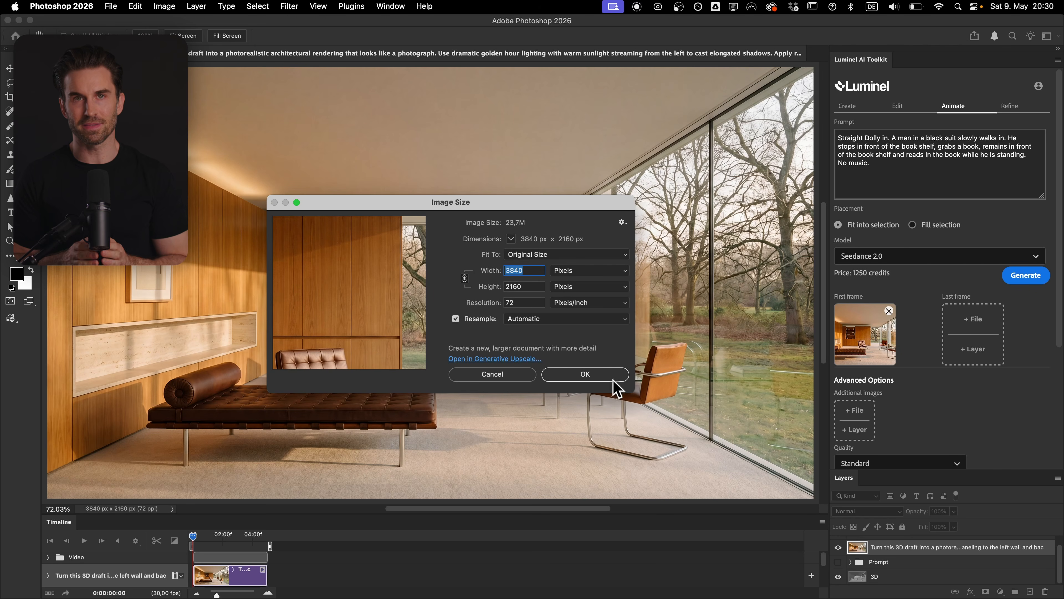
pyautogui.click(590, 375)
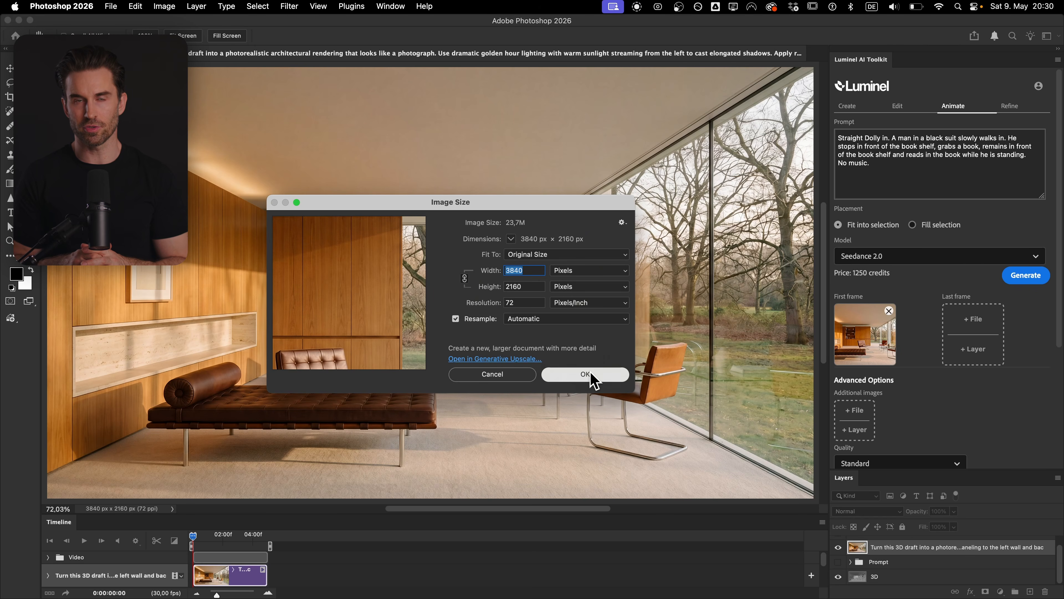
pyautogui.click(1023, 284)
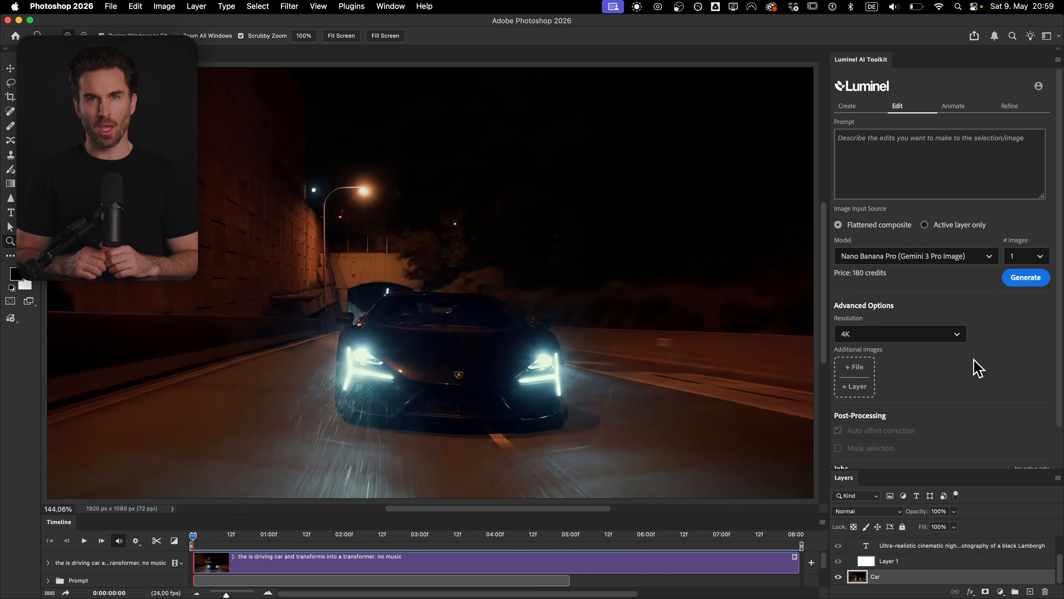
# Step: Show the Prompt group to read the text used for the car image, and hide it again
pyautogui.scroll(1, 898, 563)
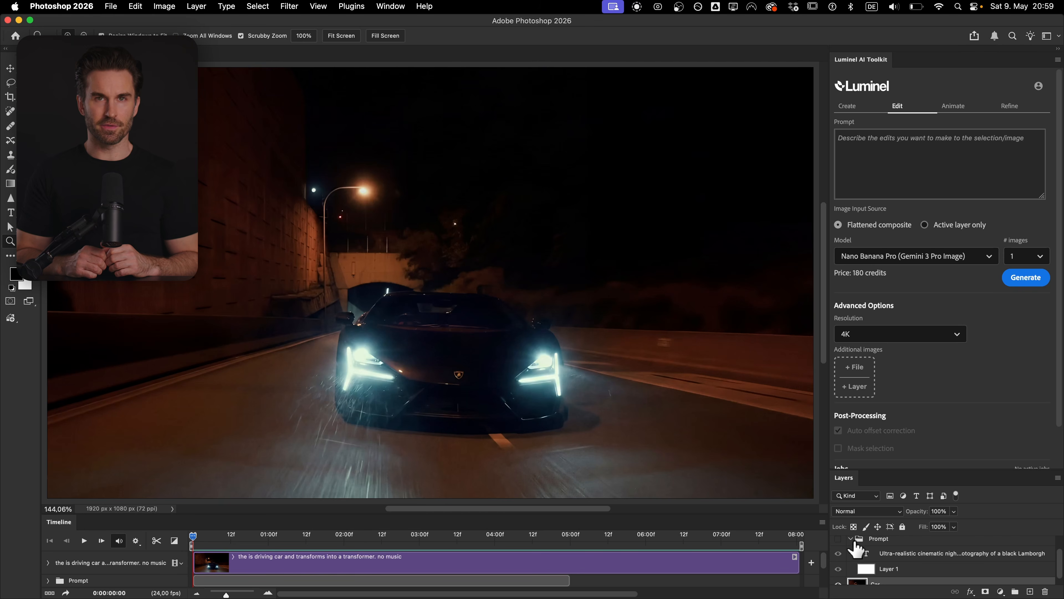
pyautogui.click(838, 539)
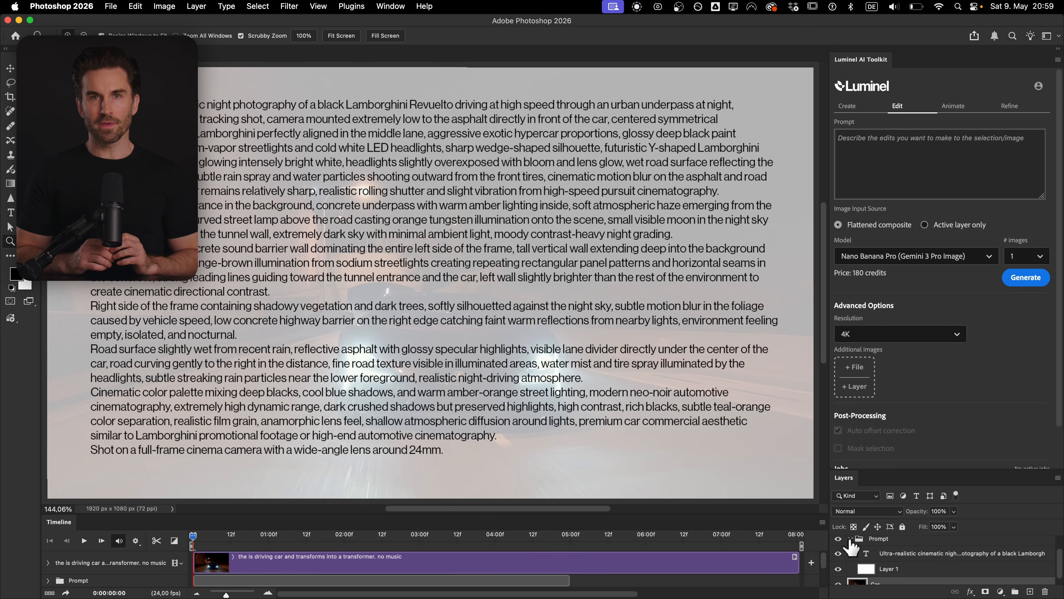
pyautogui.click(838, 539)
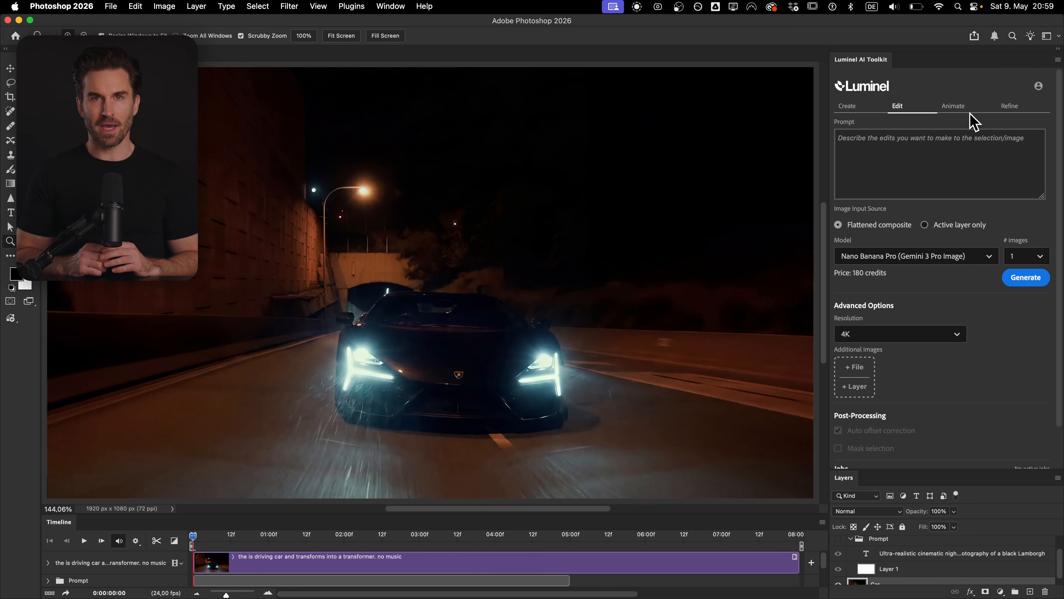
# Step: Set up a new animation with the Seedance 2.0 model and add the Car layer as the first frame
pyautogui.click(953, 106)
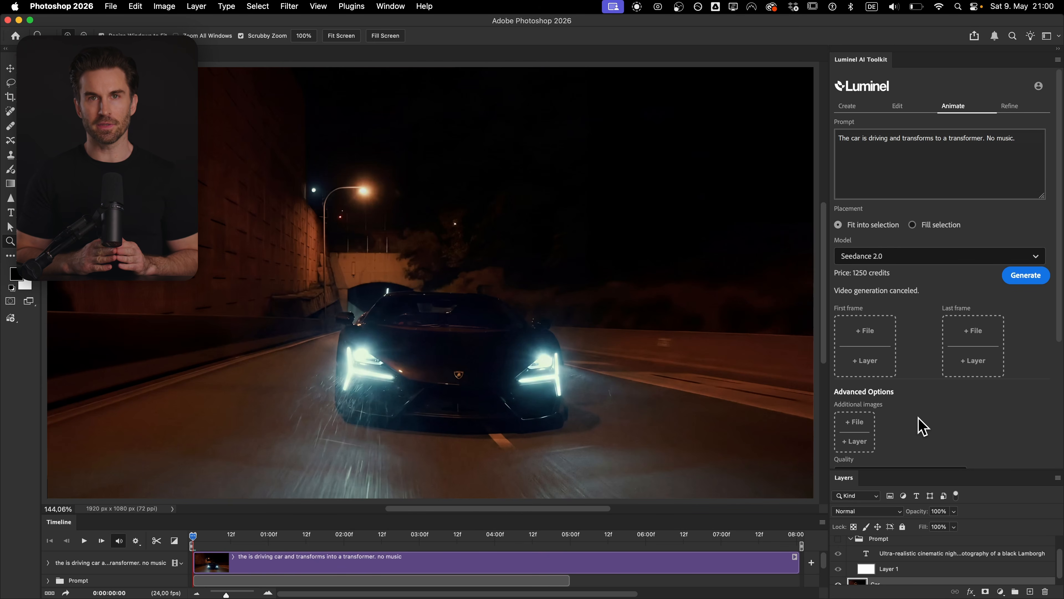
pyautogui.click(916, 258)
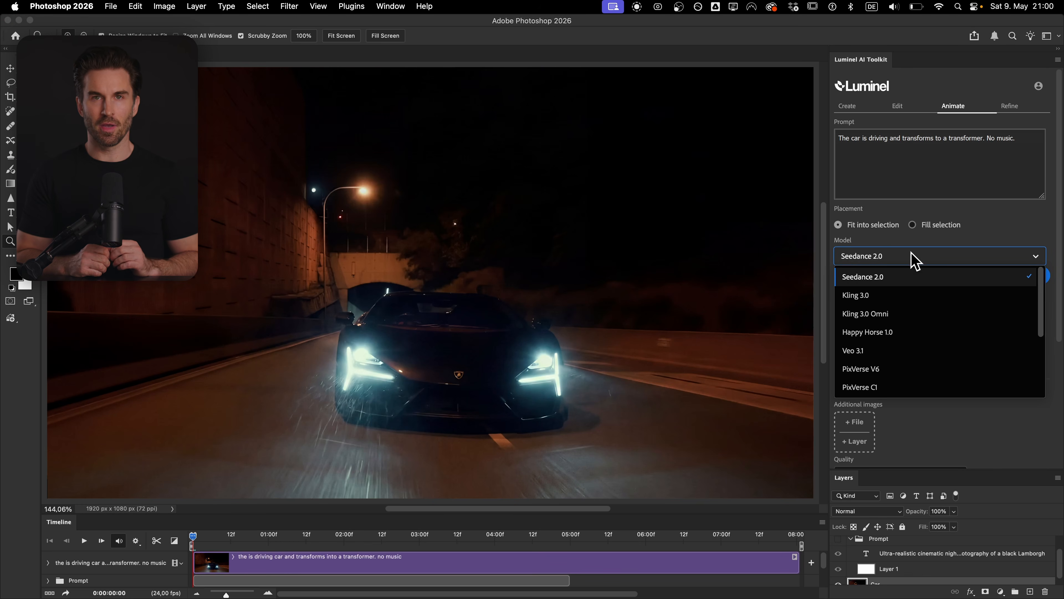
pyautogui.click(883, 278)
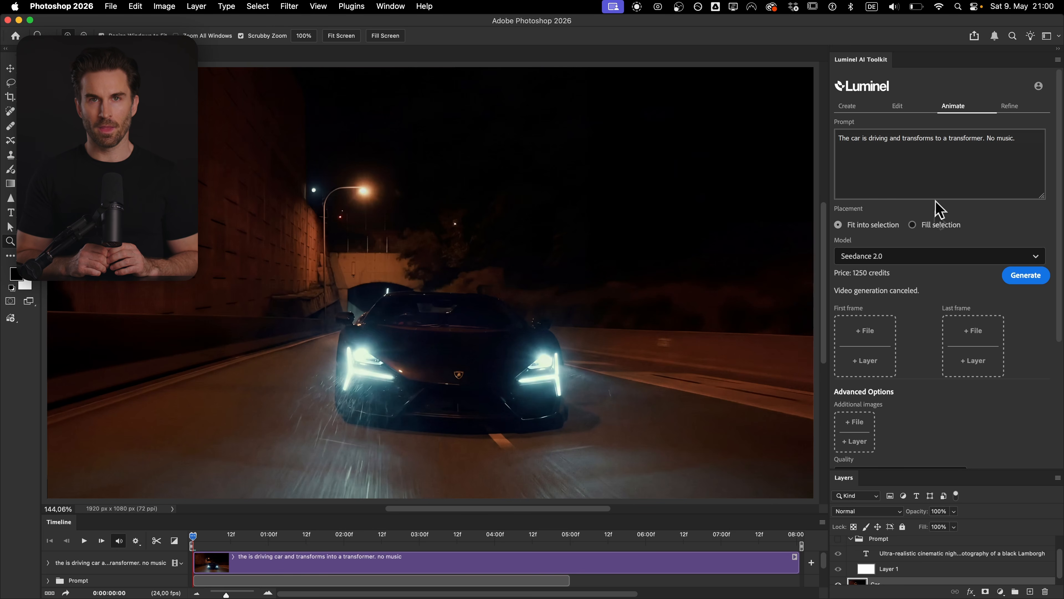
pyautogui.scroll(-1, 931, 560)
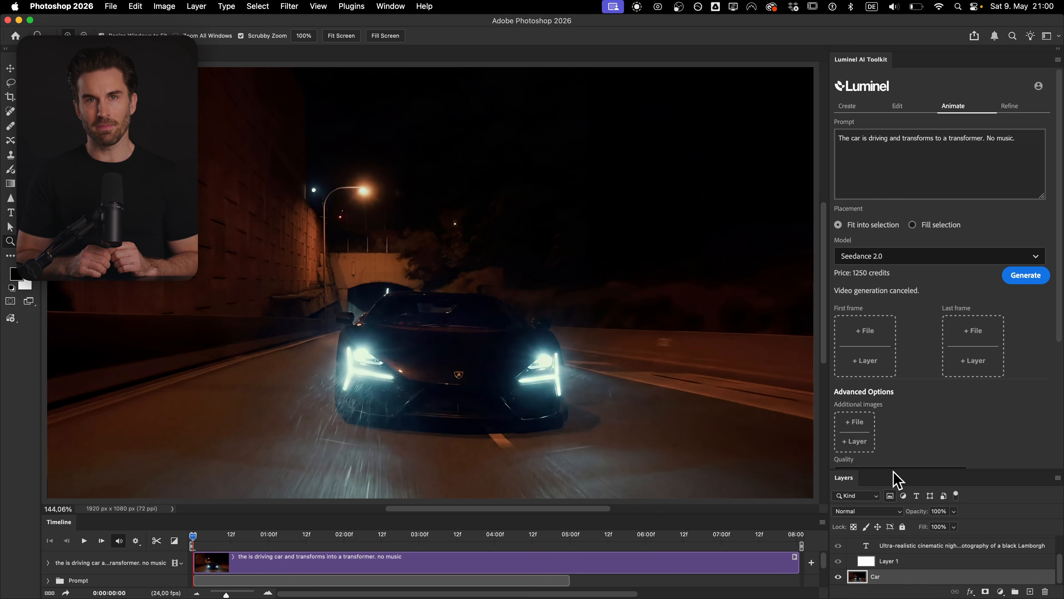
pyautogui.click(874, 373)
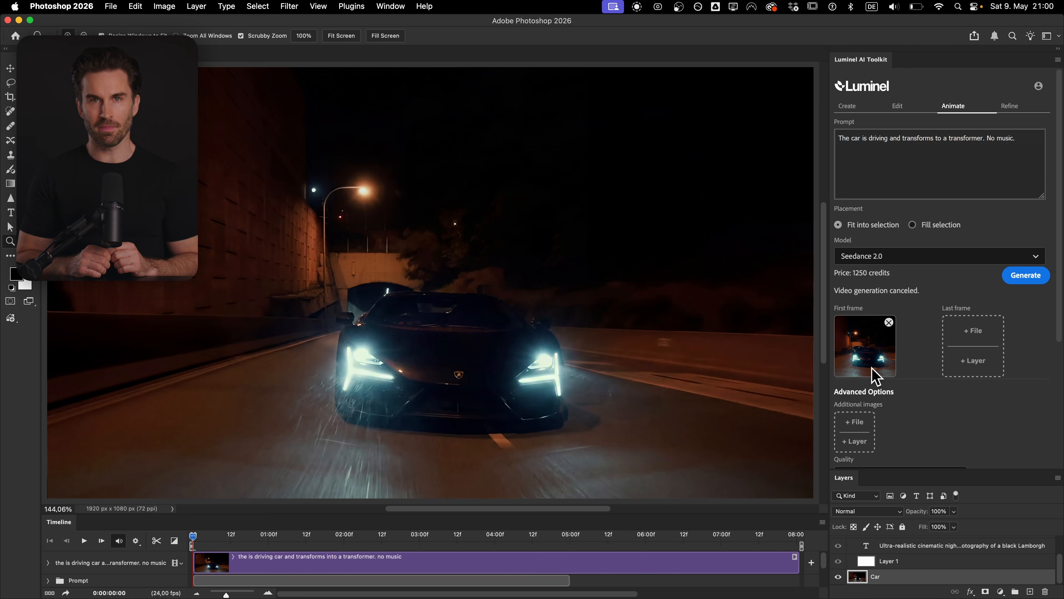
# Step: Configure the car video with 1080p resolution, Standard quality, Auto aspect ratio and a duration of 8 s
pyautogui.scroll(-3, 874, 374)
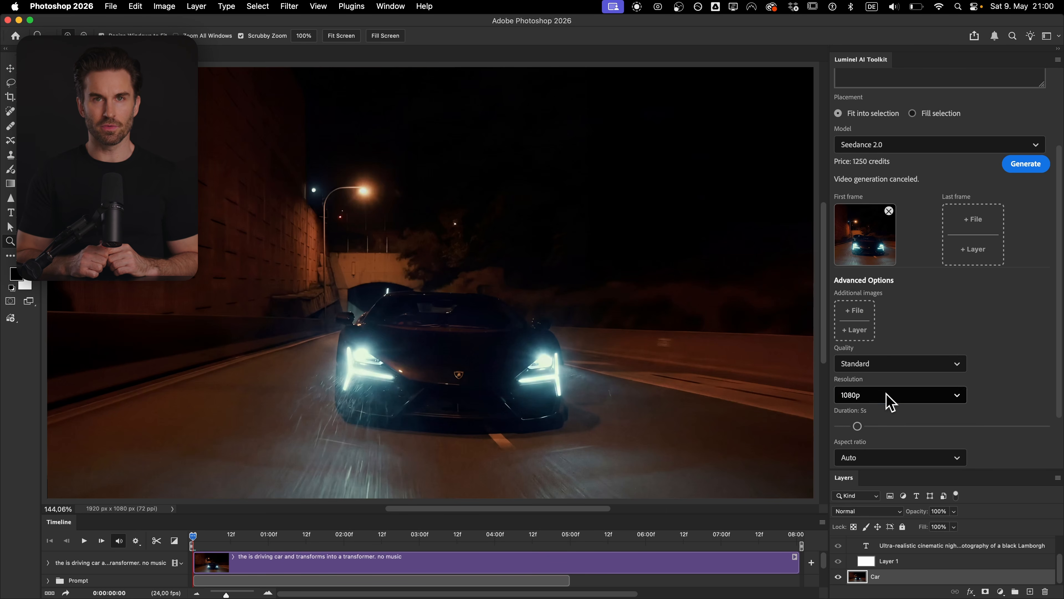
pyautogui.click(887, 396)
pyautogui.click(880, 452)
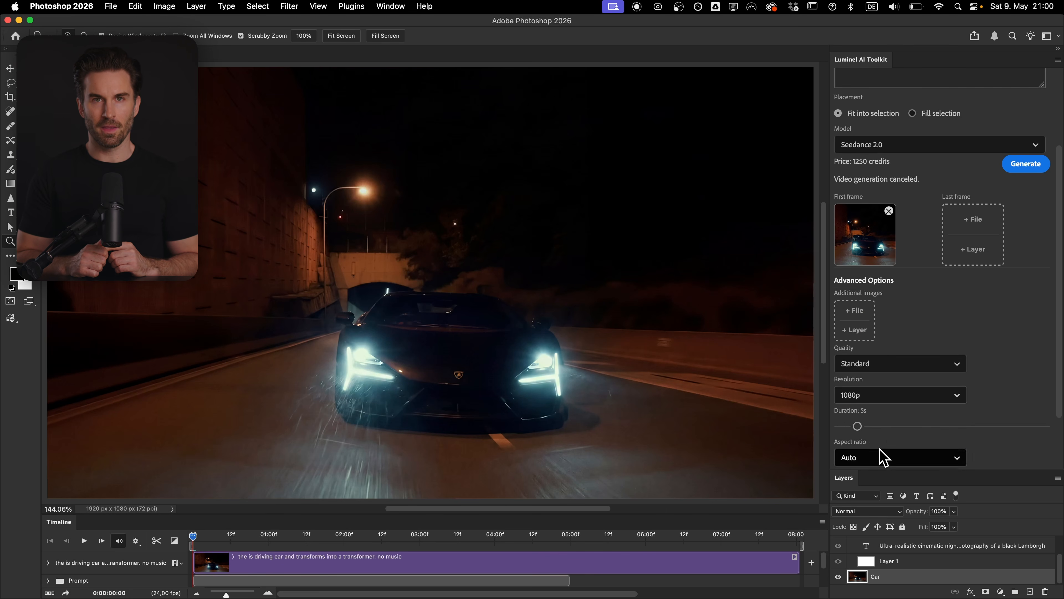
pyautogui.click(918, 369)
pyautogui.click(897, 383)
pyautogui.scroll(-1, 988, 409)
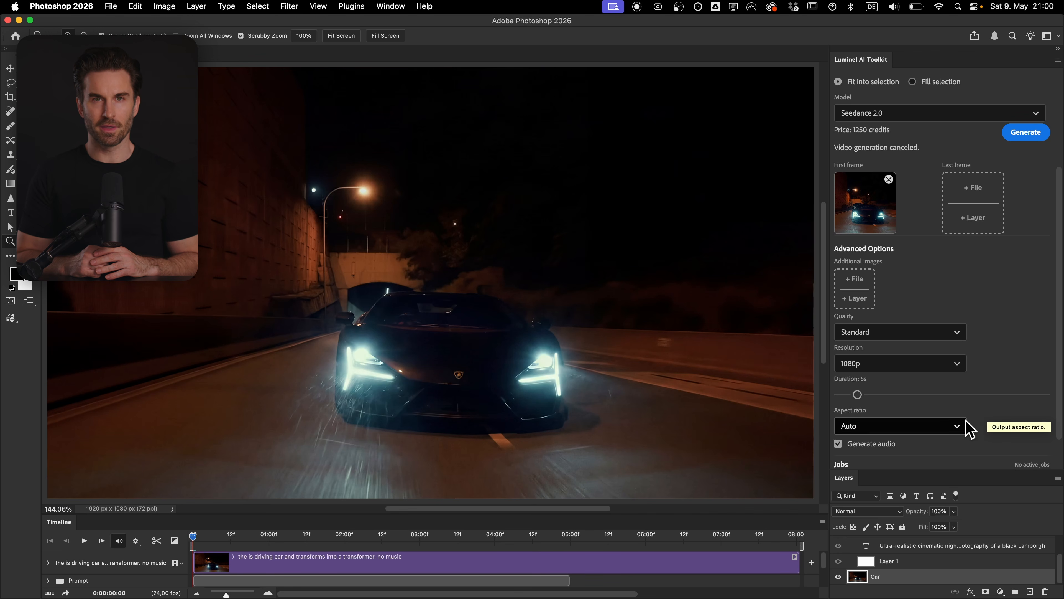
pyautogui.click(959, 426)
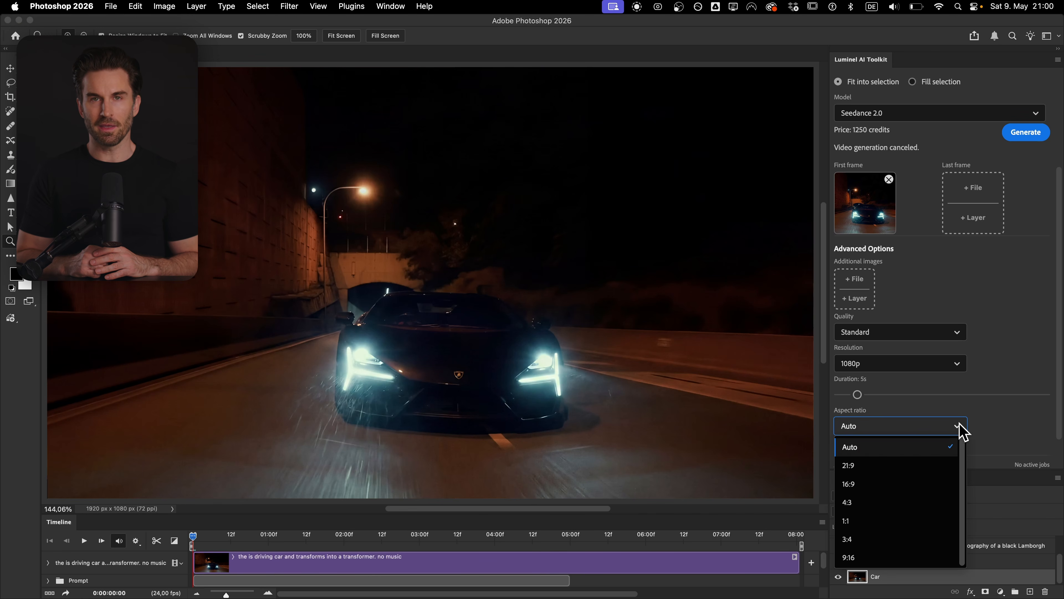
pyautogui.click(859, 447)
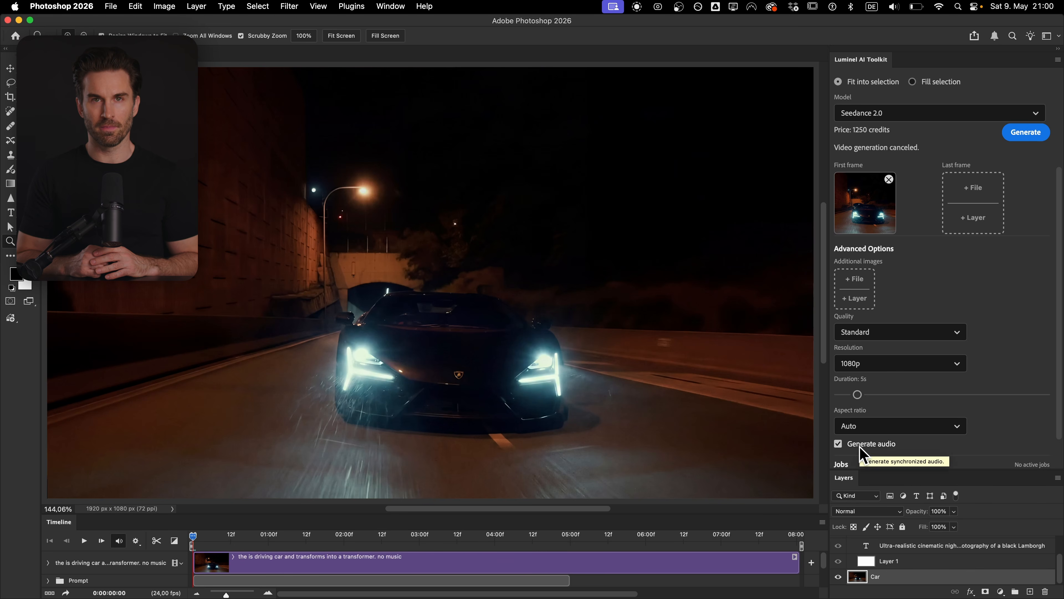
pyautogui.moveTo(857, 395); pyautogui.dragTo(916, 397)
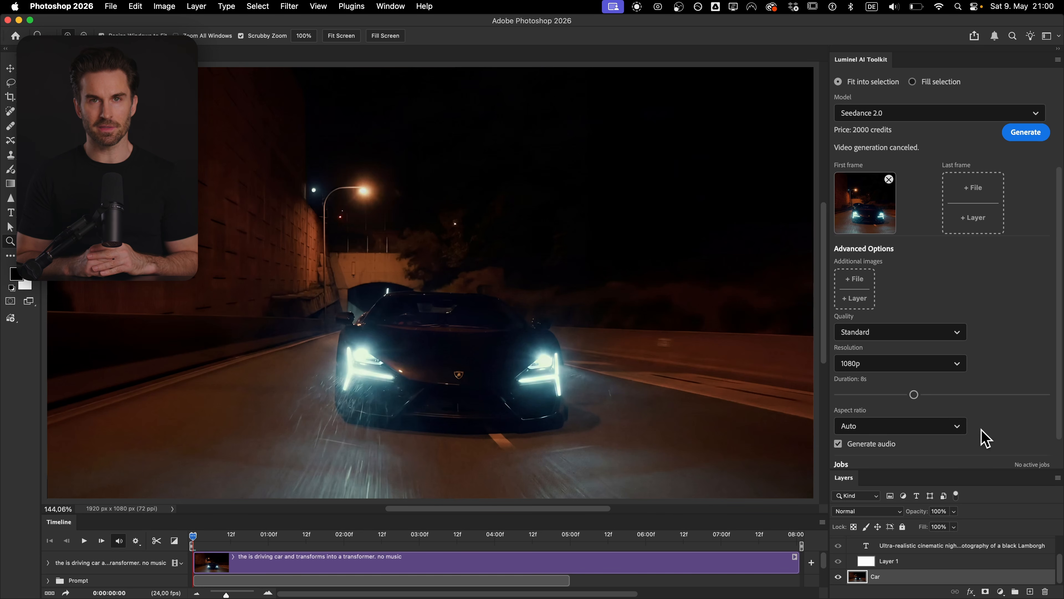
pyautogui.scroll(5, 1031, 260)
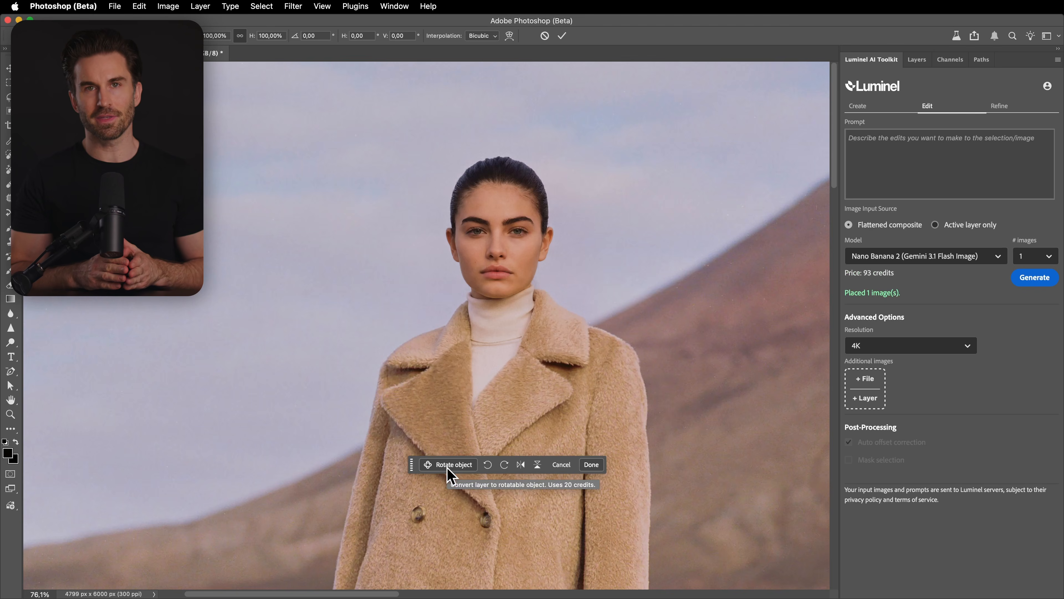
# Step: Convert the woman's layer to a rotatable object and generate an edit matching her position, angle, pose, composition and framing to the 3D render in image 2
pyautogui.click(449, 467)
pyautogui.click(582, 478)
pyautogui.click(884, 161)
pyautogui.write('Change the position, angle, pose, composition and framing of the woman in image 1 according to the 3D render in image 2')
pyautogui.click(1031, 280)
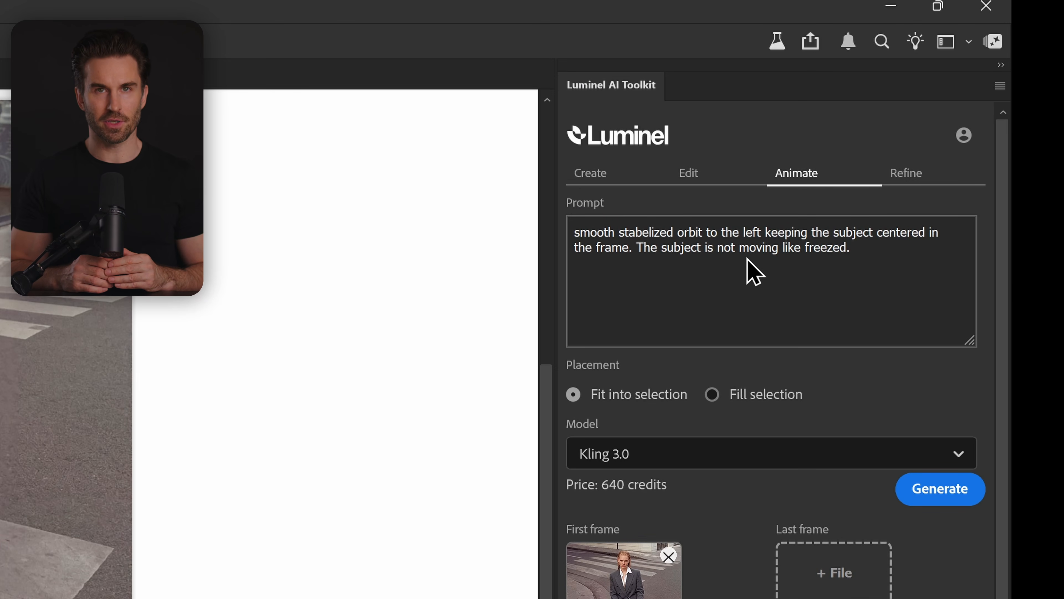
# Step: Configure the orbit video of the seated woman with the Kling 3.0 model and 4k resolution
pyautogui.click(739, 463)
pyautogui.click(685, 533)
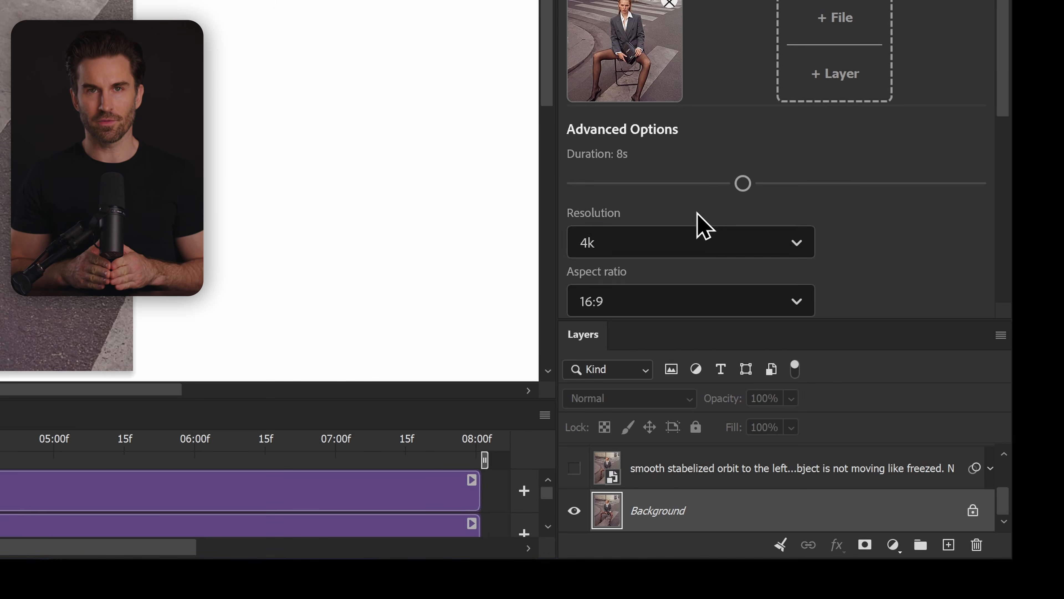
pyautogui.click(704, 241)
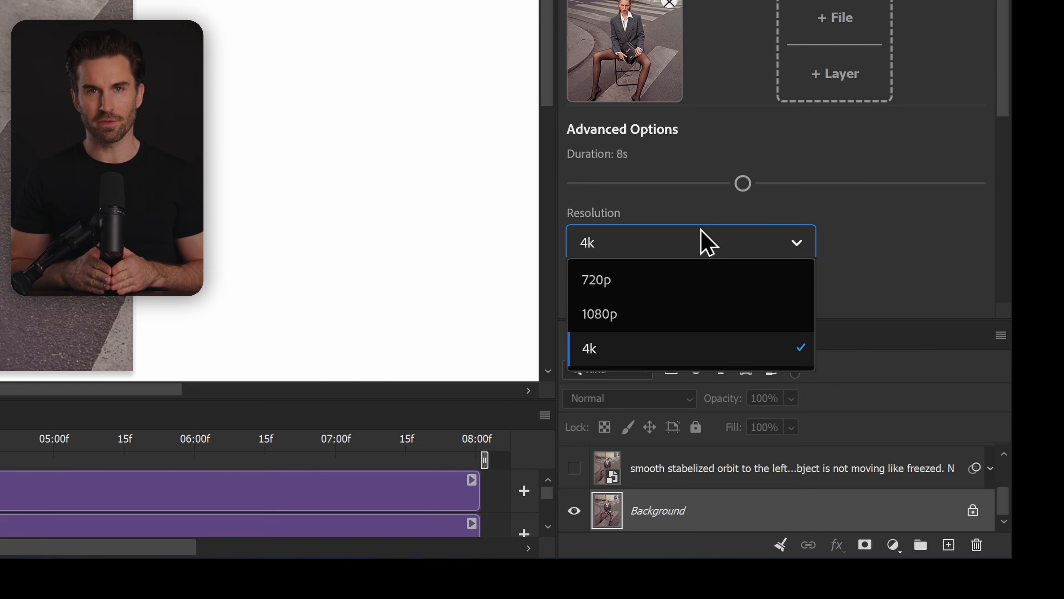
pyautogui.click(681, 355)
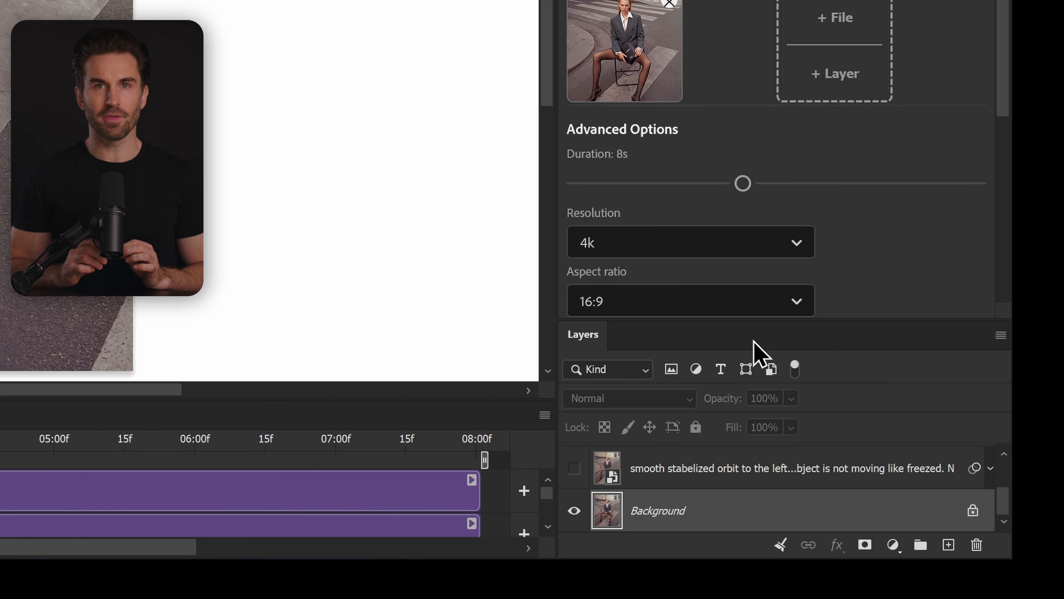
# Step: Show the orbit video layer and scrub the timeline to 0:00:06:15
pyautogui.click(830, 550)
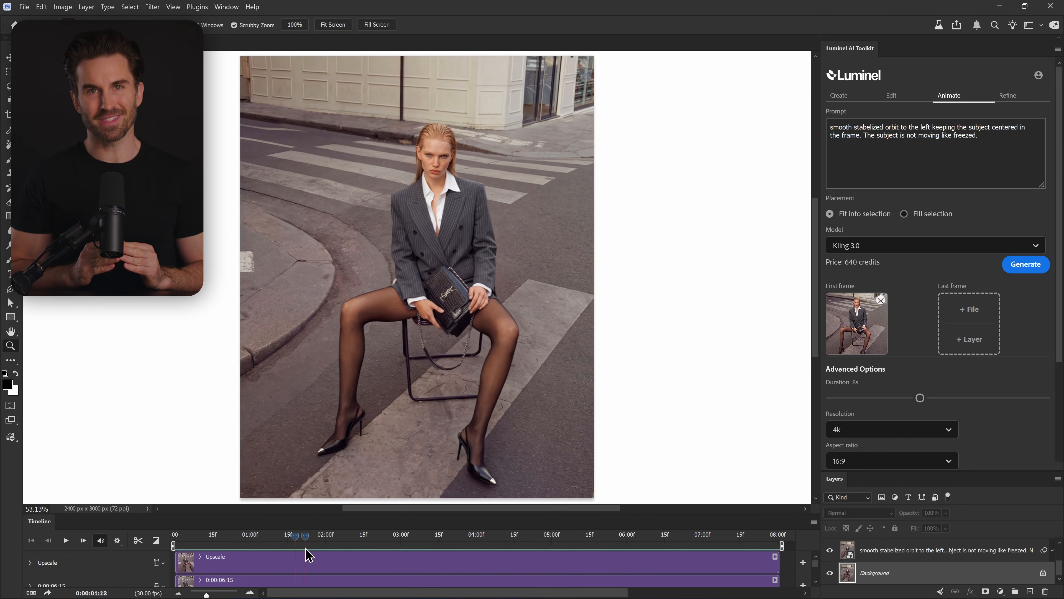
pyautogui.moveTo(304, 548); pyautogui.dragTo(669, 549)
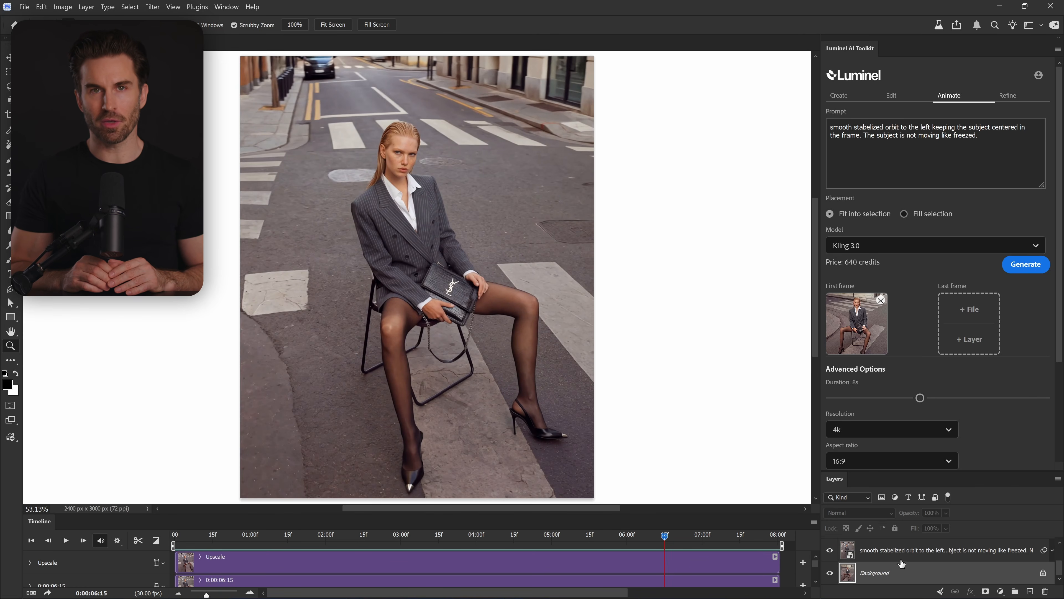
# Step: Select the 0:00:06:15 frame layer above the orbit video and show it
pyautogui.scroll(1, 899, 566)
pyautogui.click(899, 574)
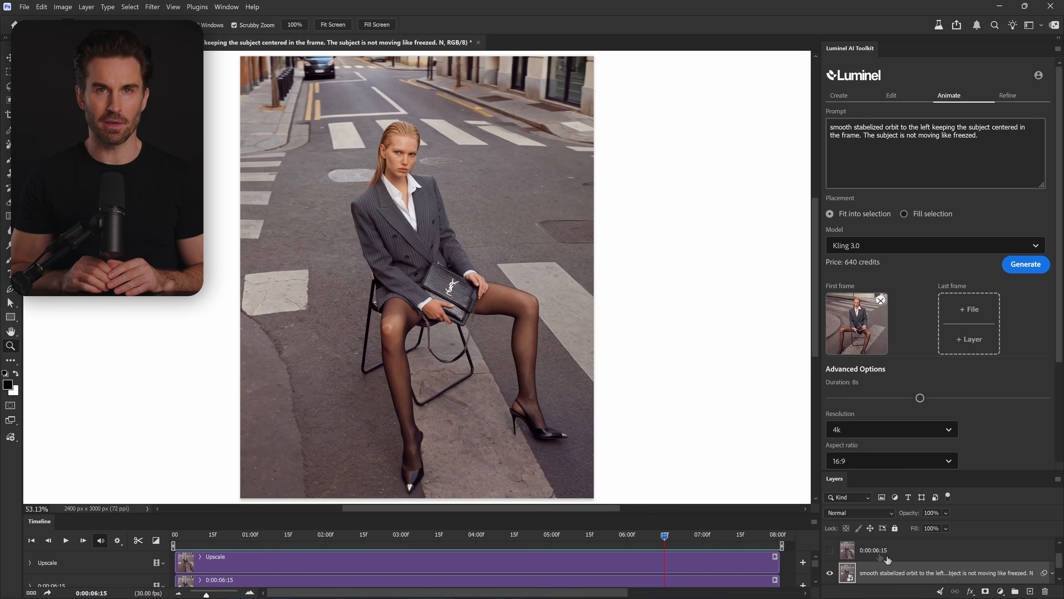
pyautogui.click(901, 554)
pyautogui.click(831, 552)
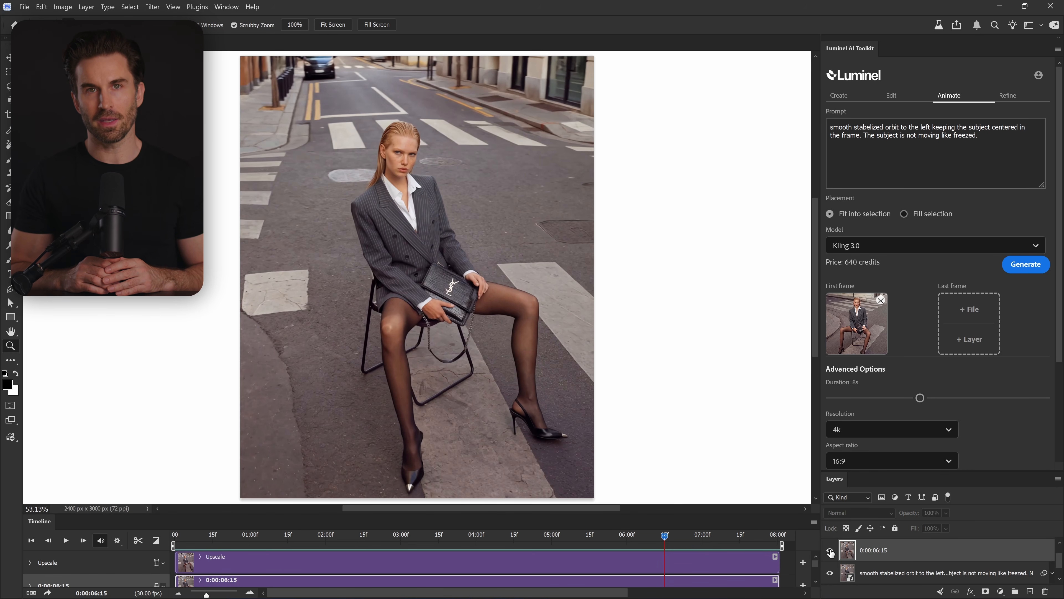
# Step: Configure a single-layer refinement of the frame with the Luminel Upscale model, a 2.0x scale factor and output to a new layer
pyautogui.moveTo(394, 138); pyautogui.dragTo(482, 94)
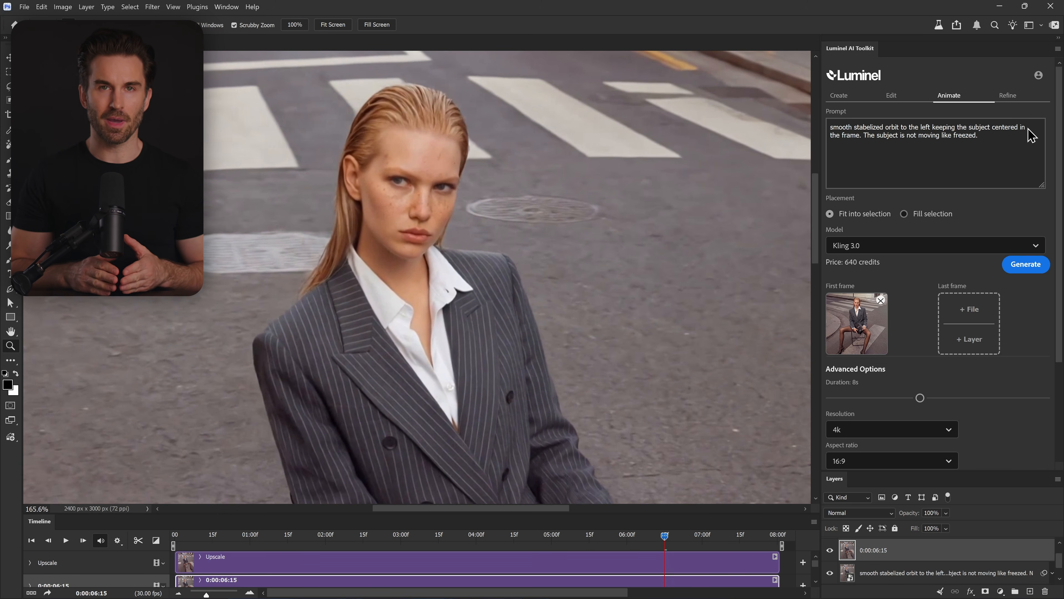
pyautogui.click(1022, 99)
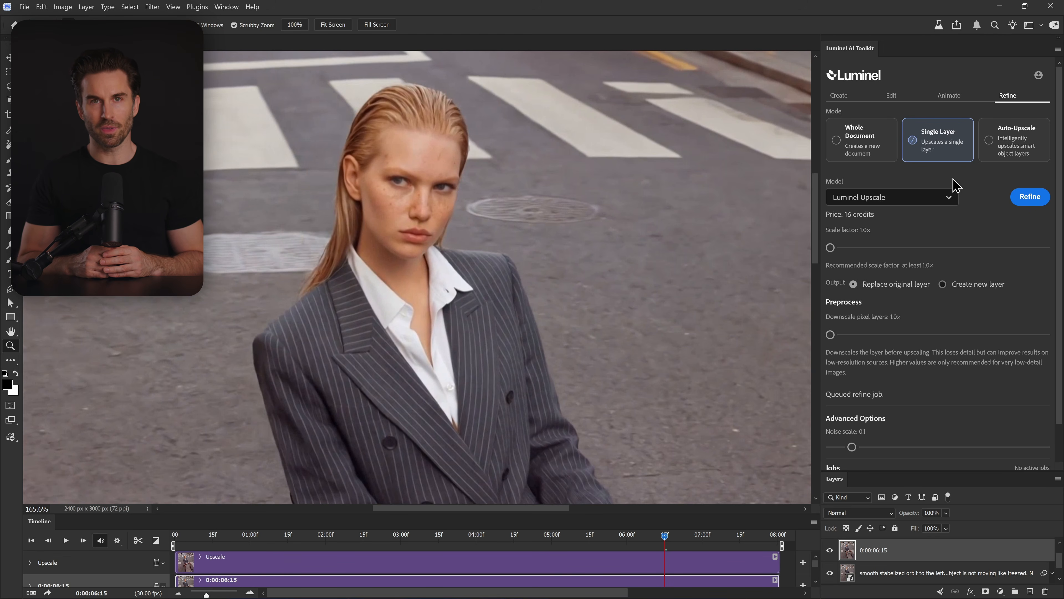
pyautogui.click(947, 201)
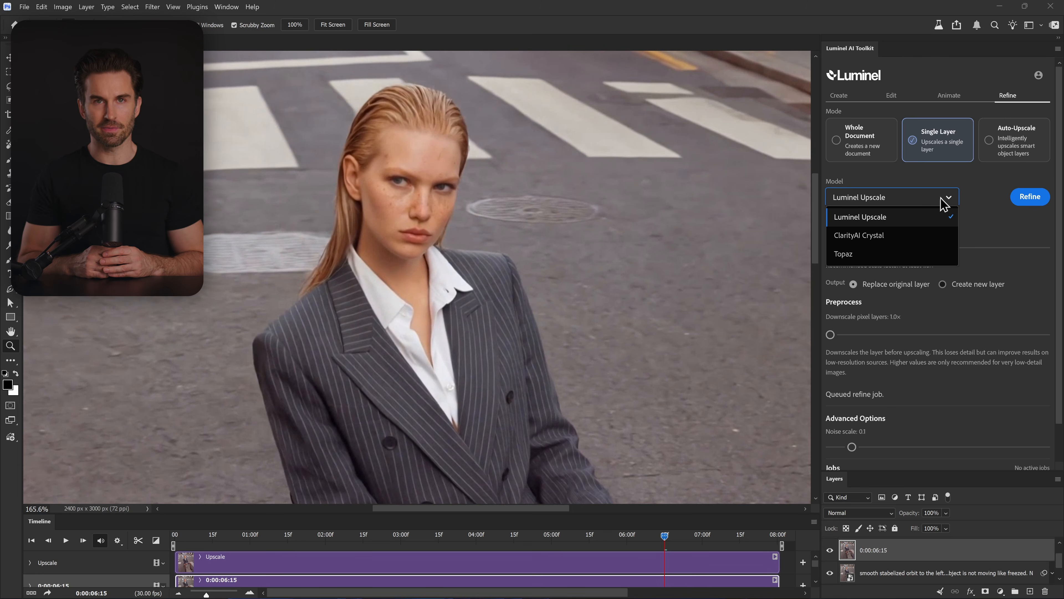
pyautogui.click(908, 217)
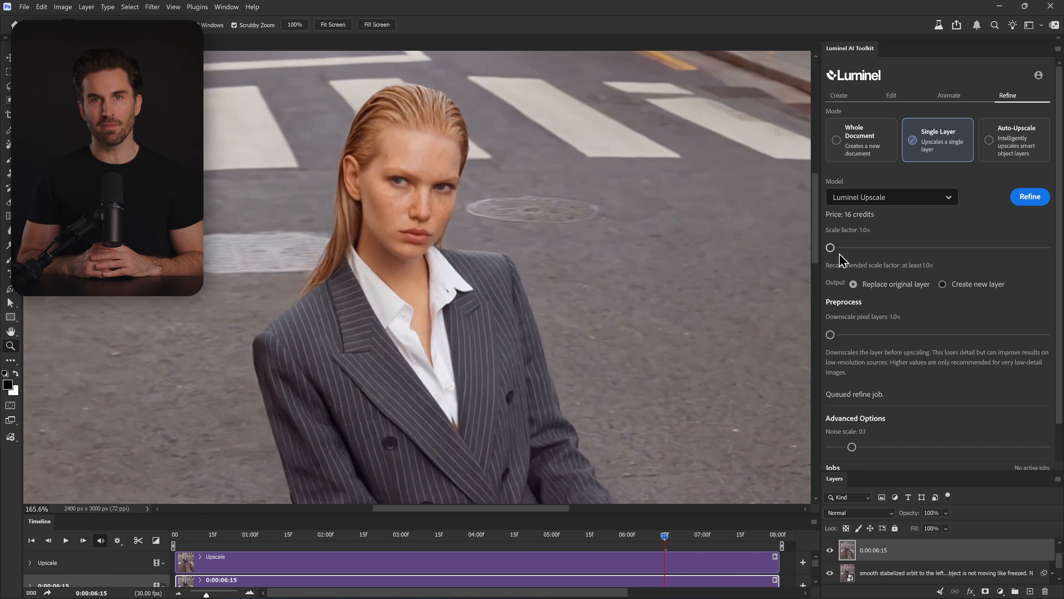
pyautogui.moveTo(831, 248); pyautogui.dragTo(907, 247)
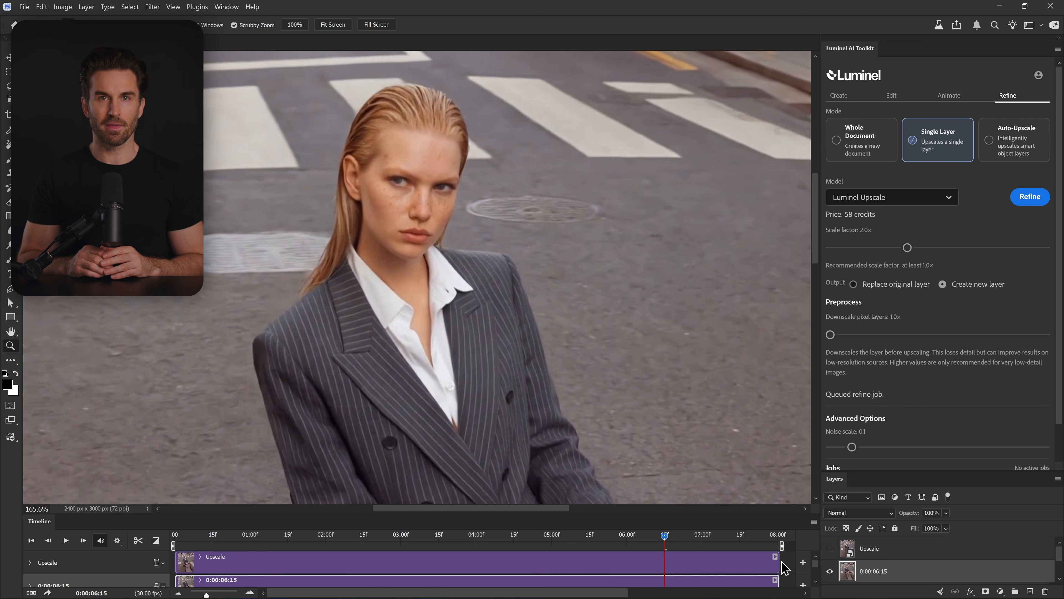
# Step: Show the Upscale layer and view the whole upscaled image
pyautogui.click(830, 549)
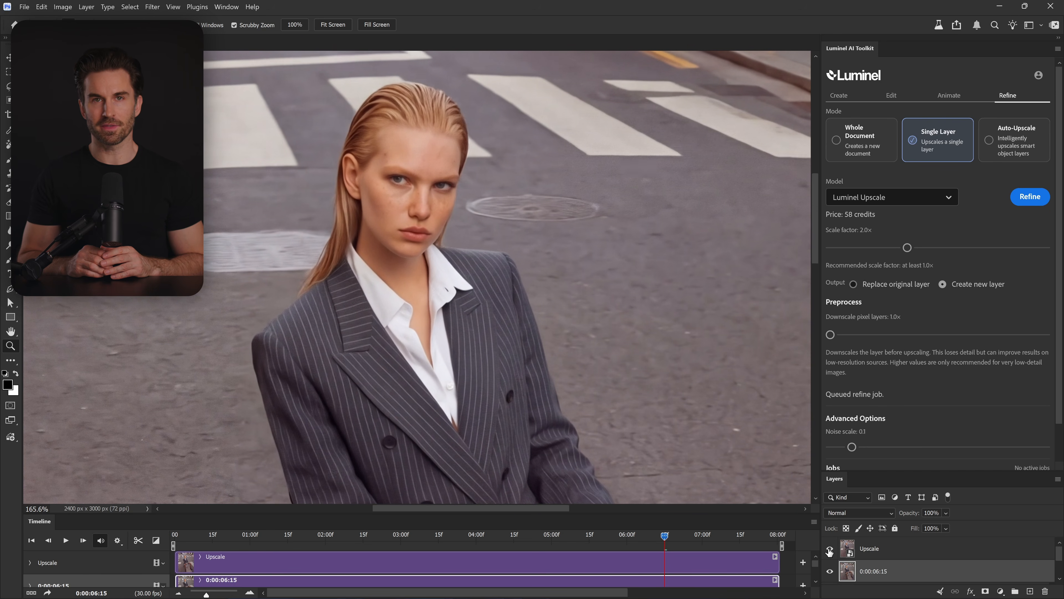
pyautogui.rightClick(467, 346)
pyautogui.click(479, 348)
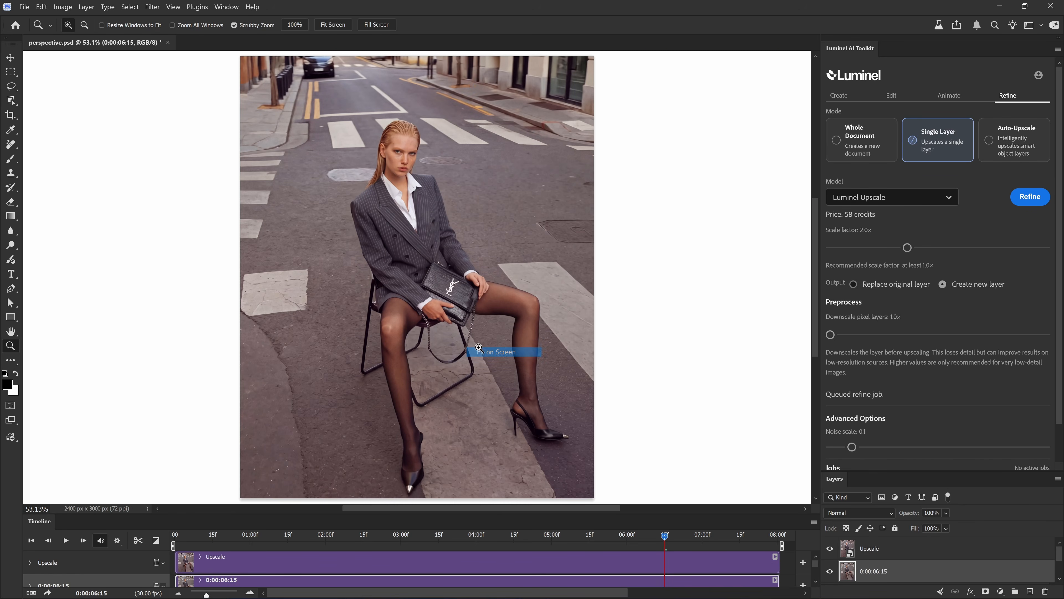